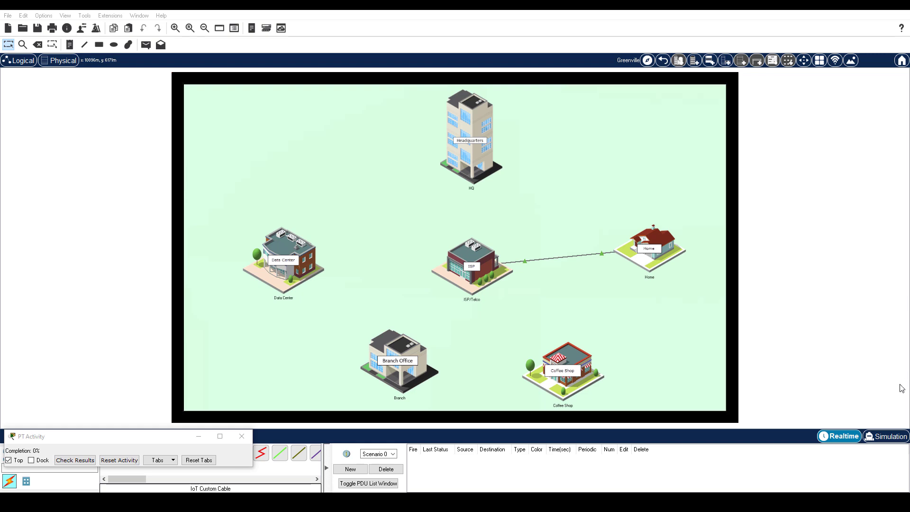
Step: Open the Home building's rooms and move the PT Activity window aside
click(658, 255)
scroll(658, 255, up, 3)
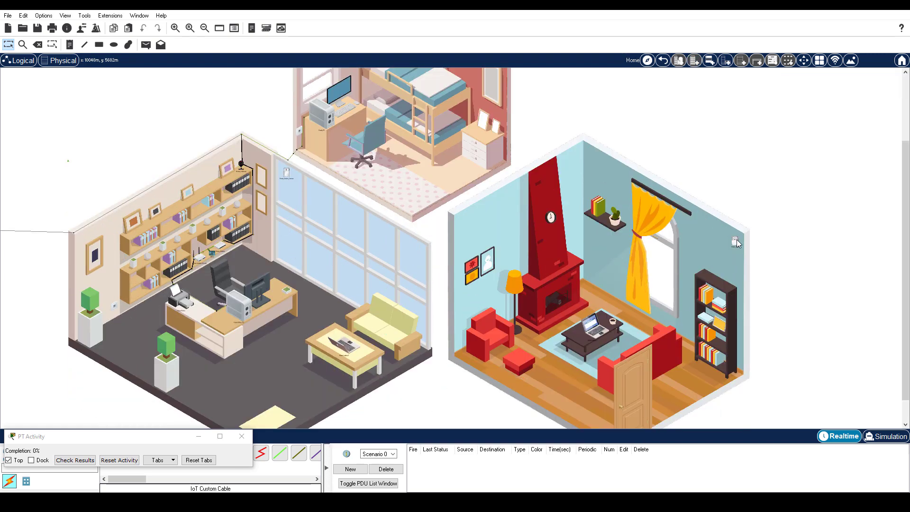
mouse_move(736, 243)
drag(129, 436, 124, 411)
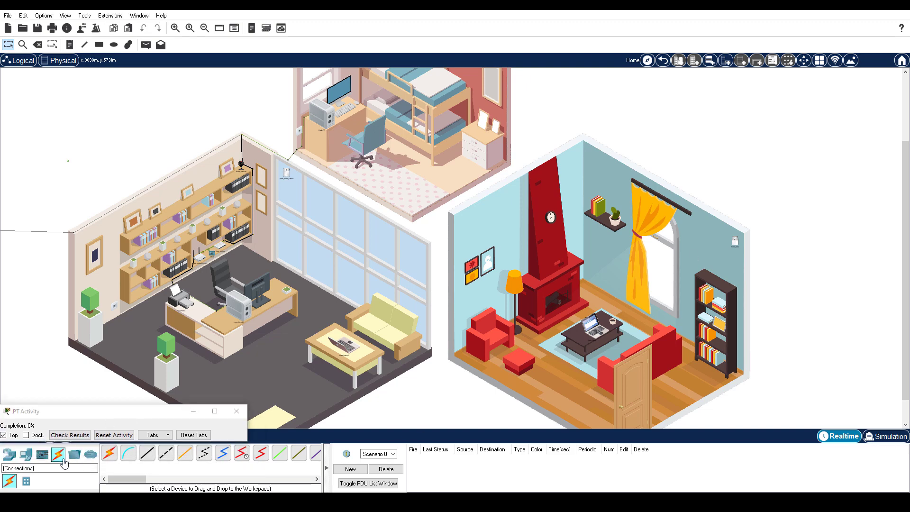
scroll(203, 456, down, 3)
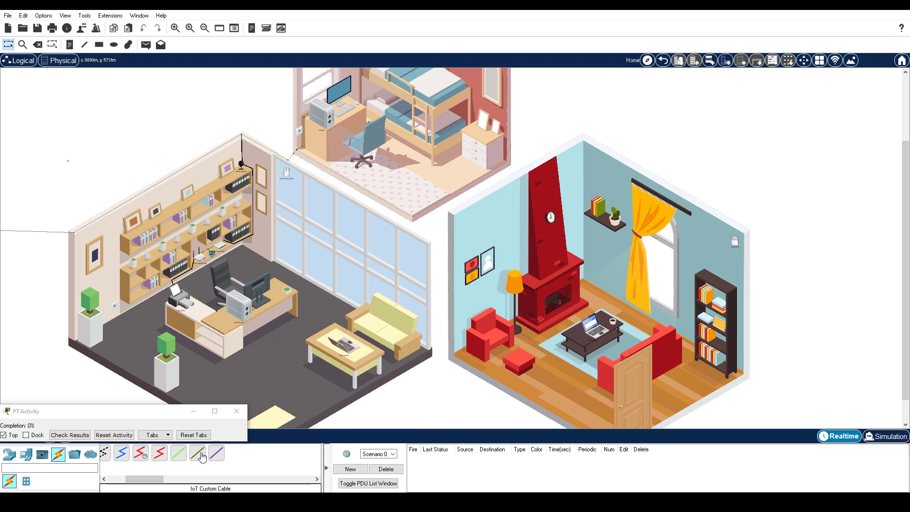
Step: Run an IoT custom cable from the living-room wall siren's D0 port toward the door
click(201, 456)
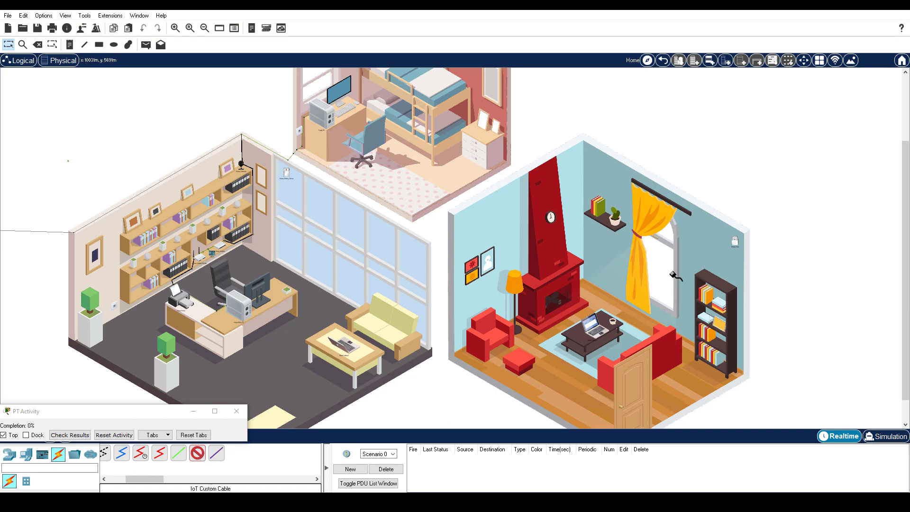
click(738, 242)
click(756, 249)
mouse_move(650, 378)
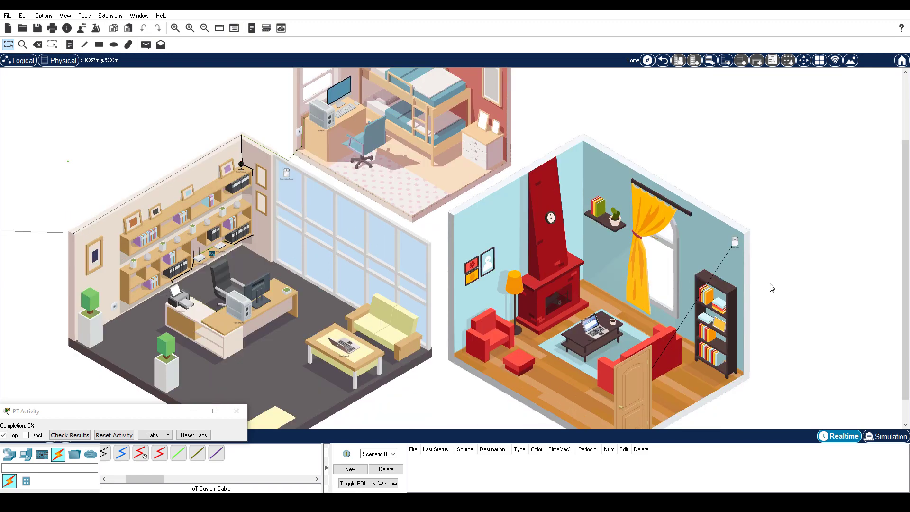
Step: Add bend points so the siren cable runs down the living-room wall and across to the door
right_click(721, 269)
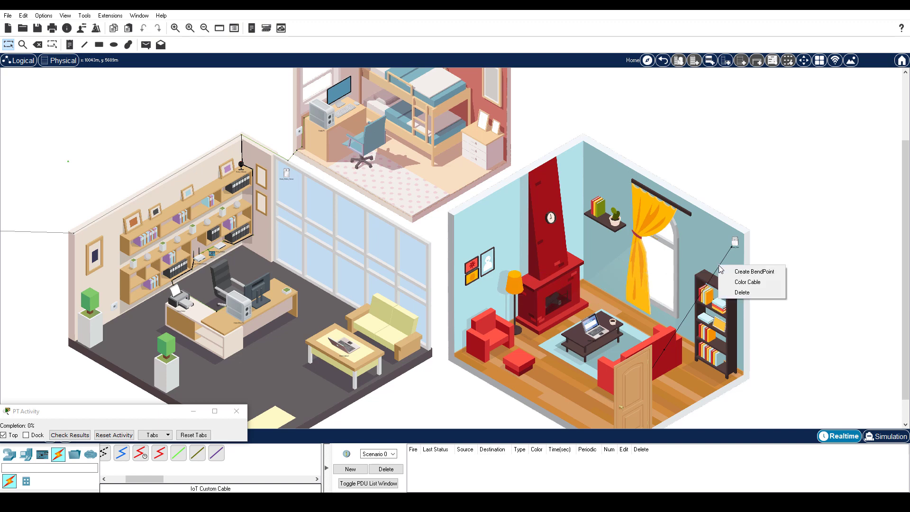
click(727, 272)
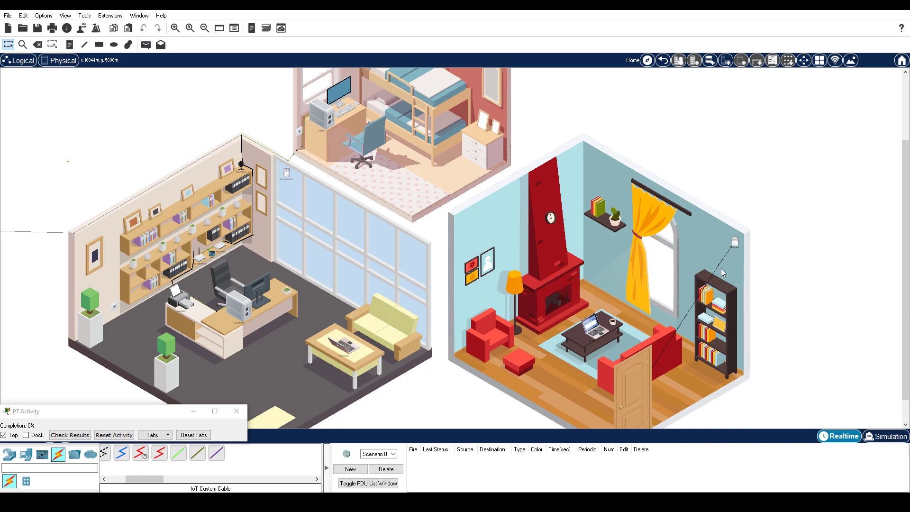
drag(722, 270, 740, 234)
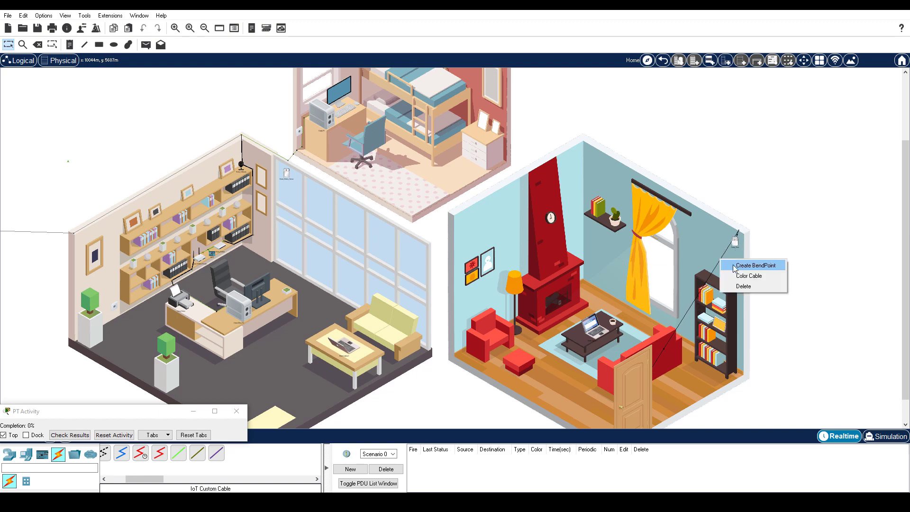
drag(738, 232, 744, 235)
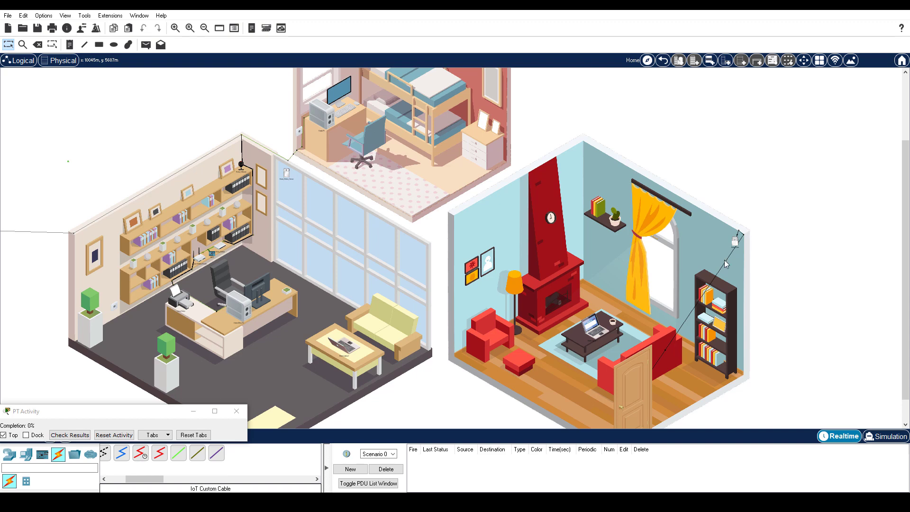
drag(724, 267, 744, 376)
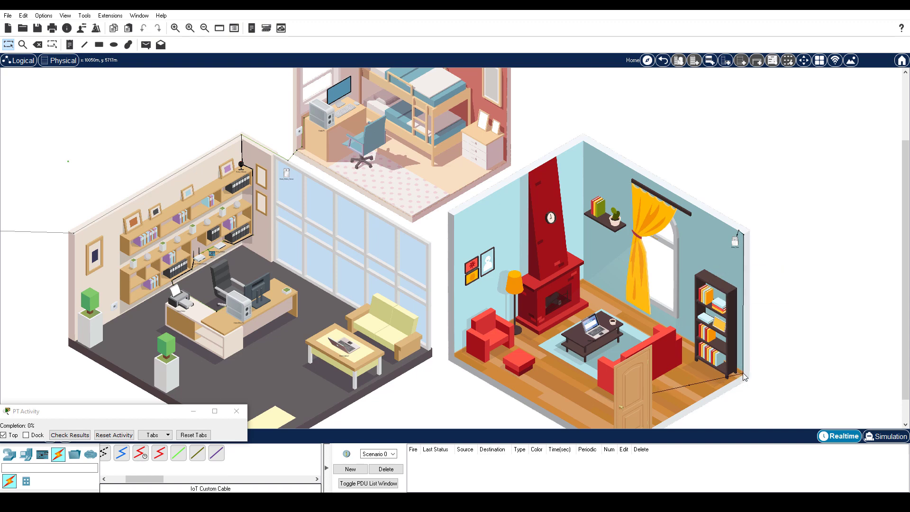
right_click(671, 390)
click(694, 392)
drag(672, 389, 652, 430)
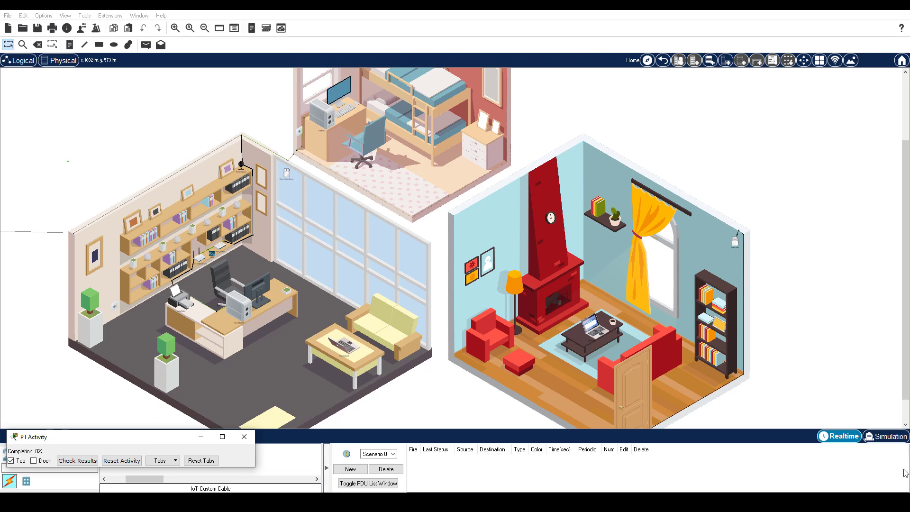
alt+click(639, 389)
alt+click(638, 388)
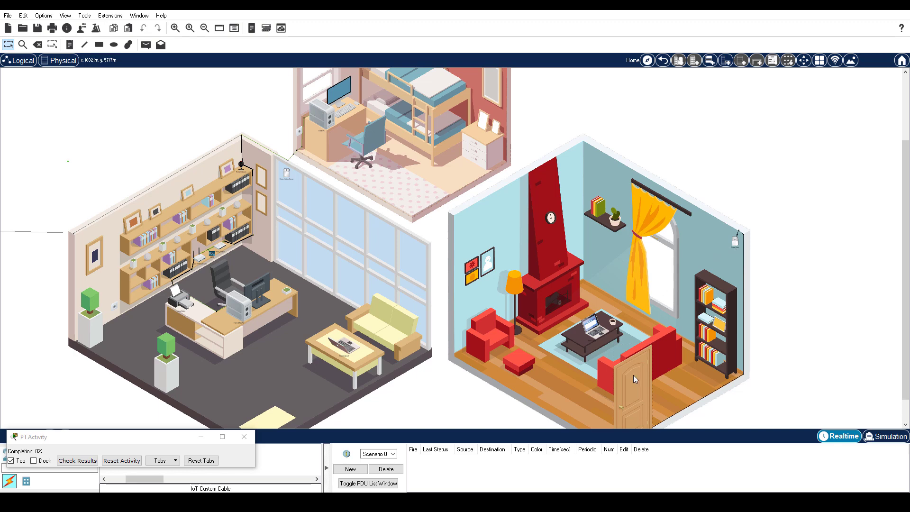
Step: Set Home_Siren's Wireless0 to SSID HomeNet, WPA2-PSK with the network pass phrase, and DHCP addressing
mouse_move(633, 376)
click(735, 241)
click(379, 103)
click(329, 165)
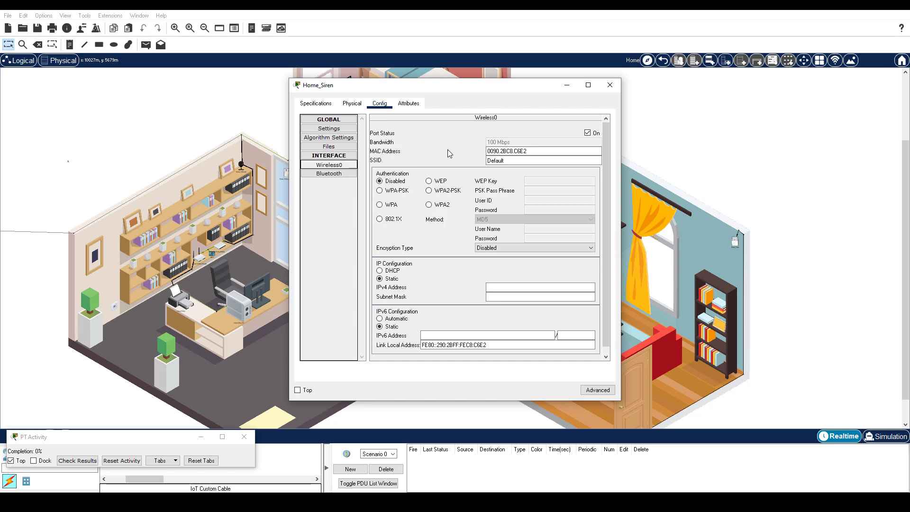
key(Tab)
text(HomeNet)
click(429, 190)
click(543, 191)
text(ciscorocks)
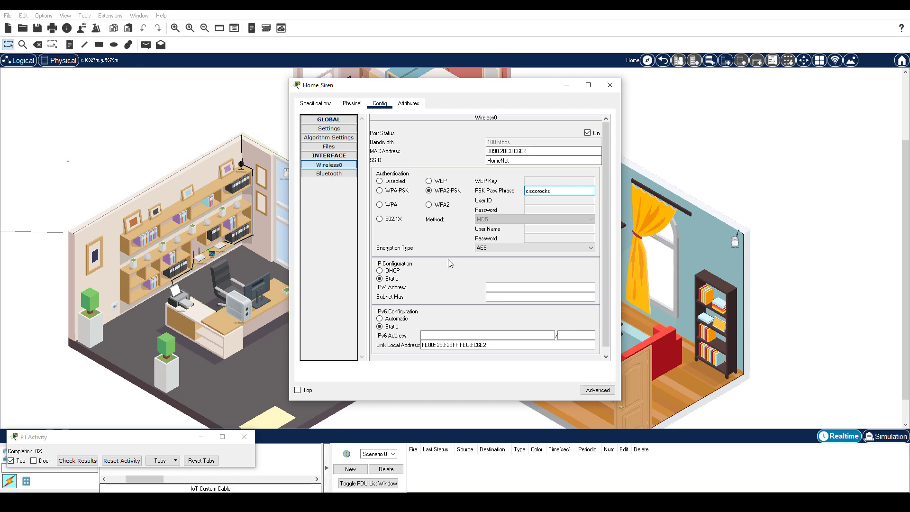
click(379, 270)
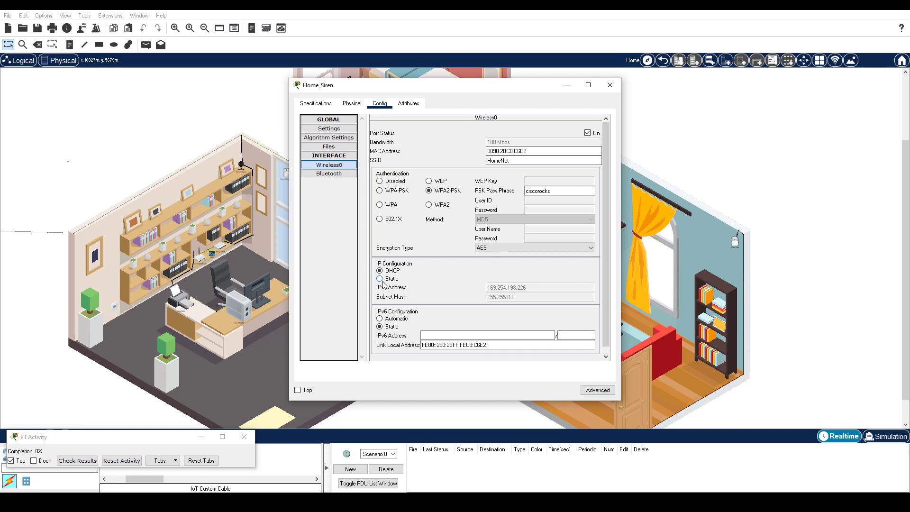
click(381, 279)
click(380, 271)
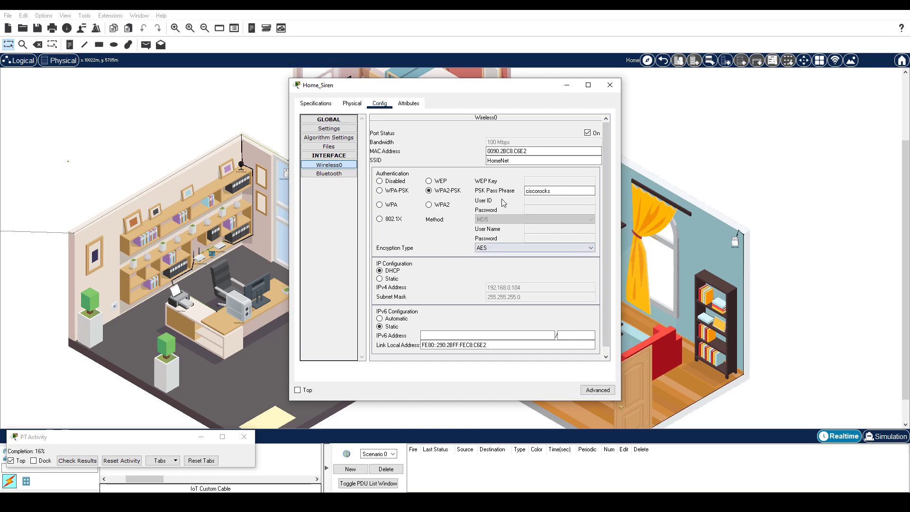
Step: Copy the siren's MAC address and paste it after Home_Siren in the Notepad++ notes
drag(537, 153, 485, 144)
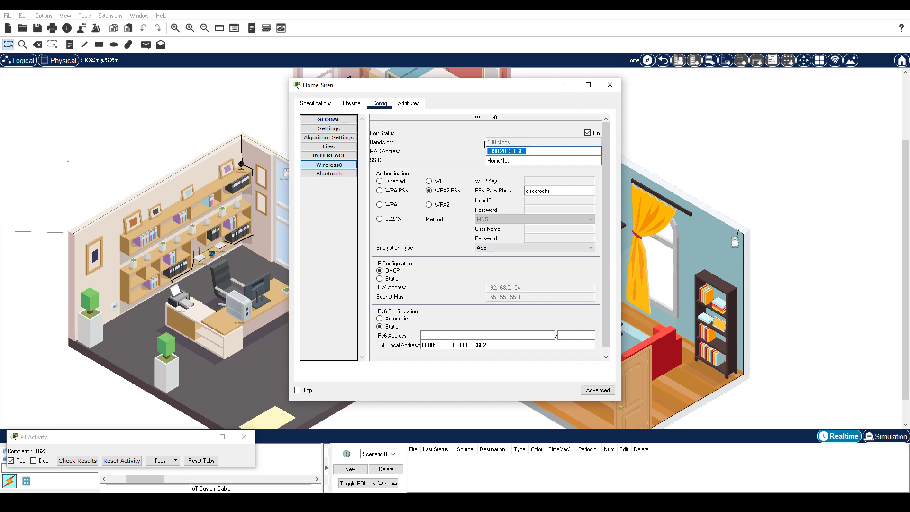
key(ctrl+c)
key(alt+Tab)
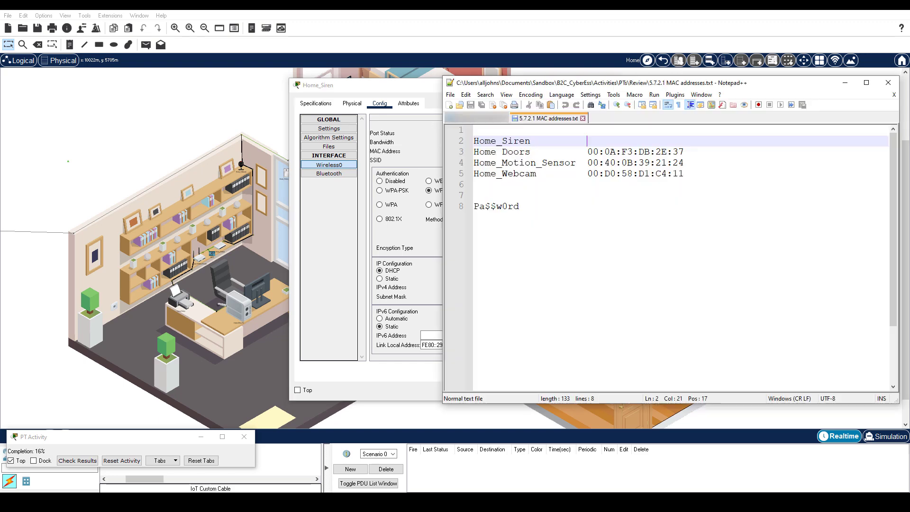
click(587, 141)
key(ctrl+v)
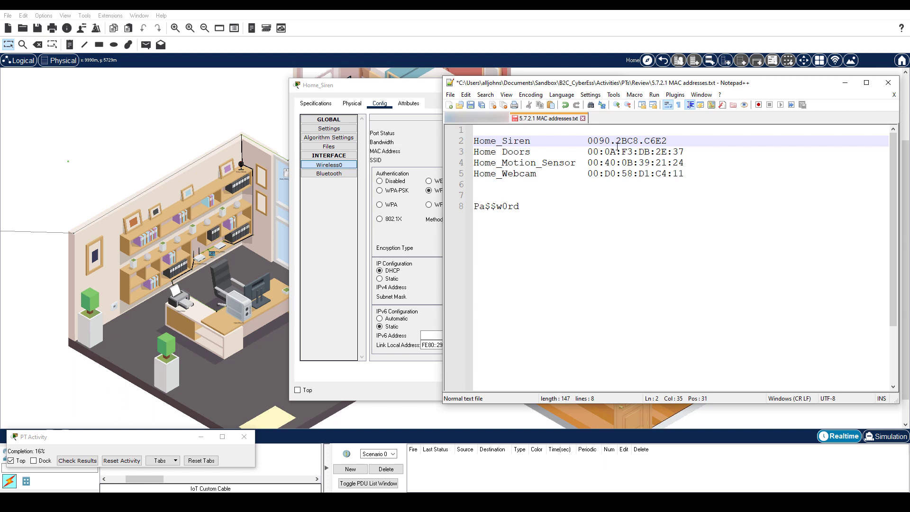
Step: Reformat the pasted MAC as 00:90:2B:C8:C6:E2, save the notes, and minimize Notepad++
click(599, 141)
text(:)
click(616, 141)
key(Delete)
text(:)
click(633, 140)
text(:)
key(BackSpace)
text(:)
key(Right)
key(Right)
text(:)
key(ctrl+s)
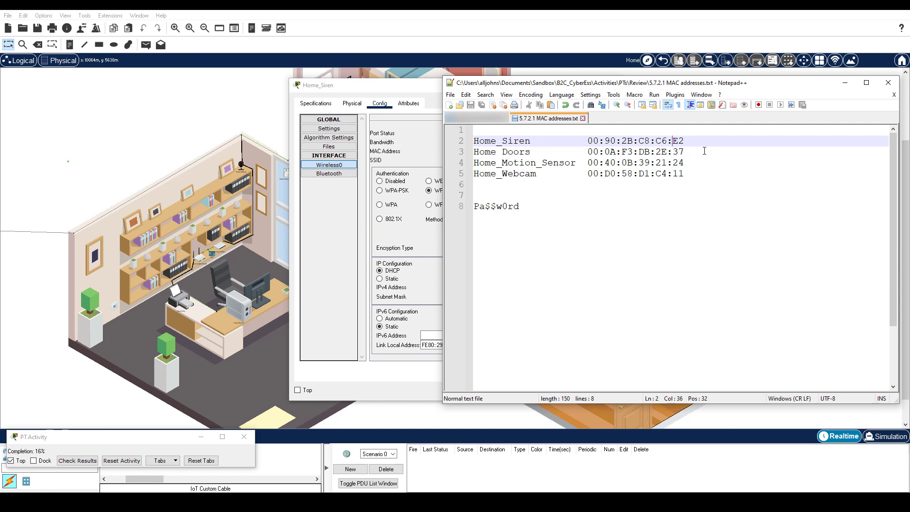
click(845, 82)
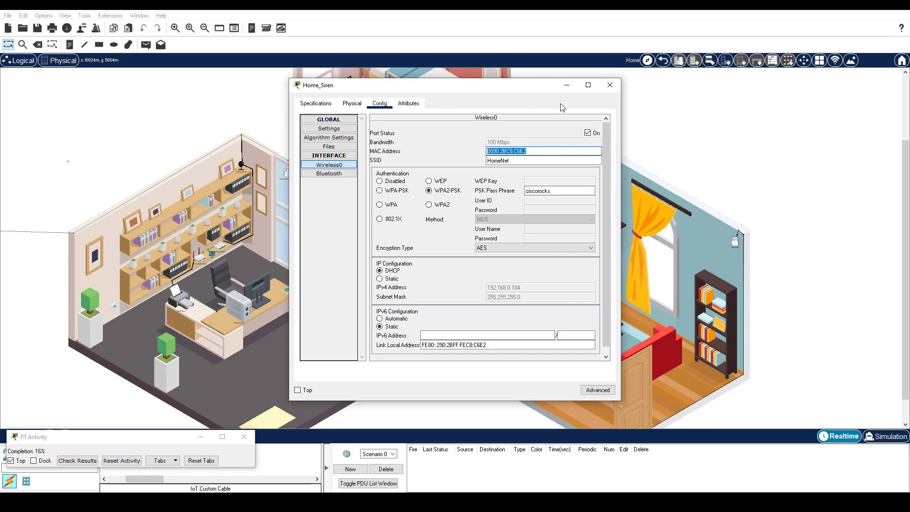
Step: Join the Home Doors to HomeNet using WPA2-PSK, the network pass phrase, and DHCP
click(611, 85)
click(285, 173)
click(329, 164)
text(HomeNet)
click(428, 191)
click(559, 191)
text(ciscorocks)
click(380, 270)
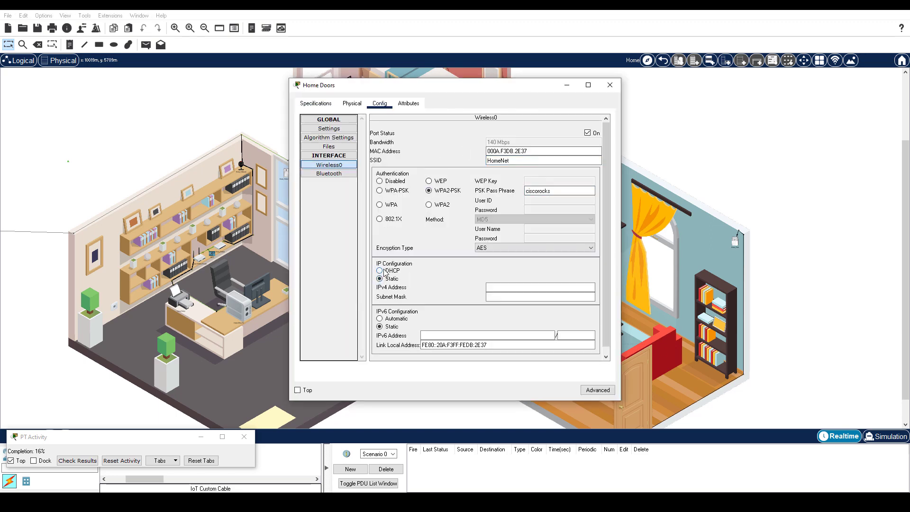
Step: Join the motion sensor to HomeNet using WPA2-PSK, the network pass phrase, and DHCP
click(610, 85)
click(286, 173)
click(329, 164)
text(HomeNet)
click(429, 190)
click(531, 191)
text(ciscorocks)
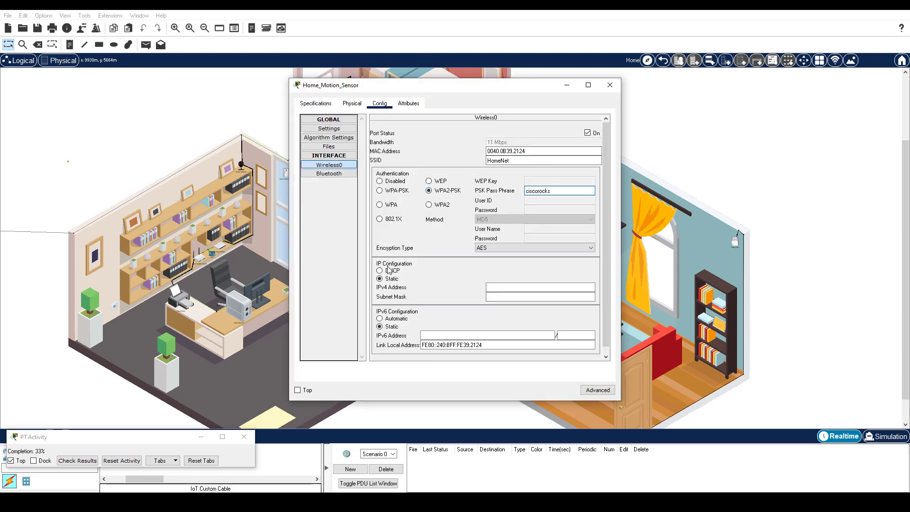
click(390, 271)
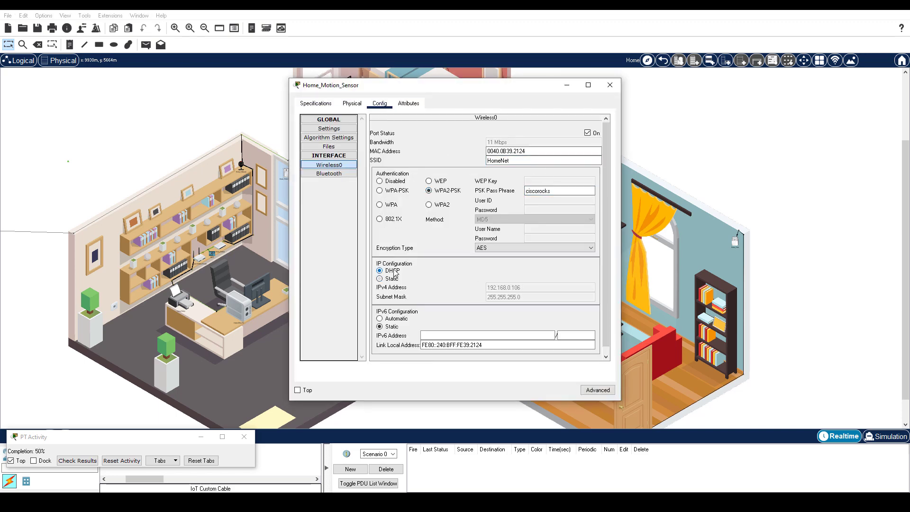
click(240, 165)
Step: Set Home_Webcam's wireless to SSID HomeNet, WPA2-PSK with the pass phrase, and DHCP
click(329, 164)
text(HomeNet)
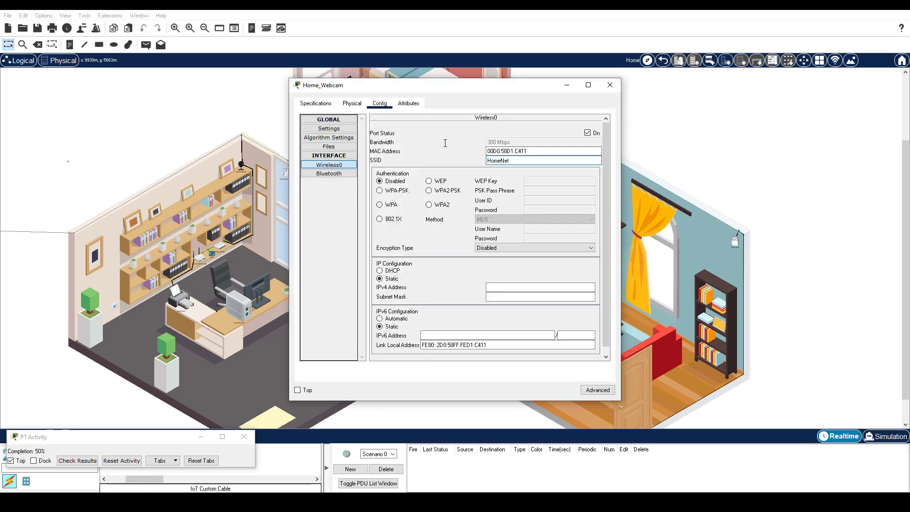
click(428, 191)
text(ciscorocks)
click(380, 271)
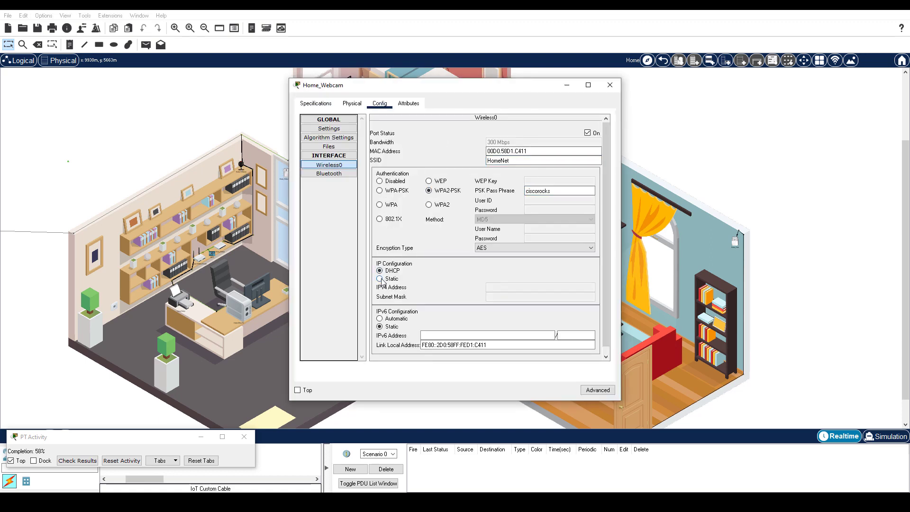
click(380, 279)
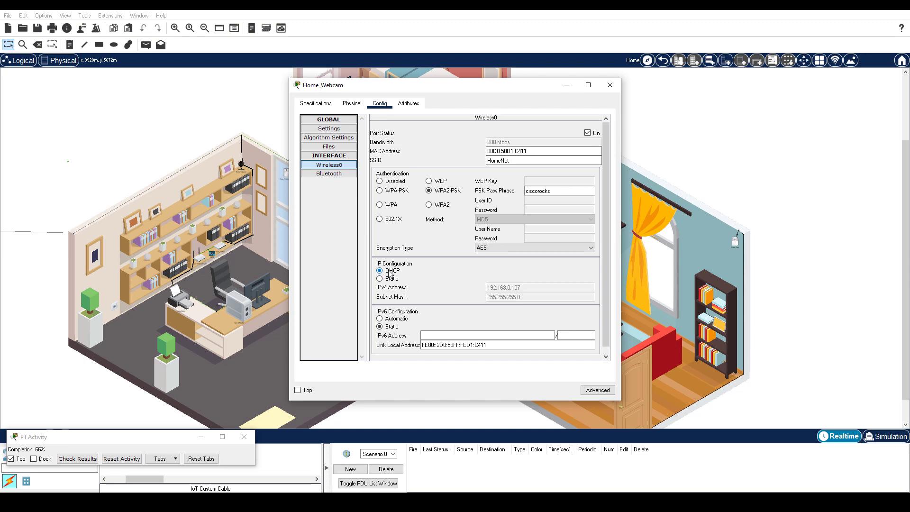
click(239, 308)
click(365, 104)
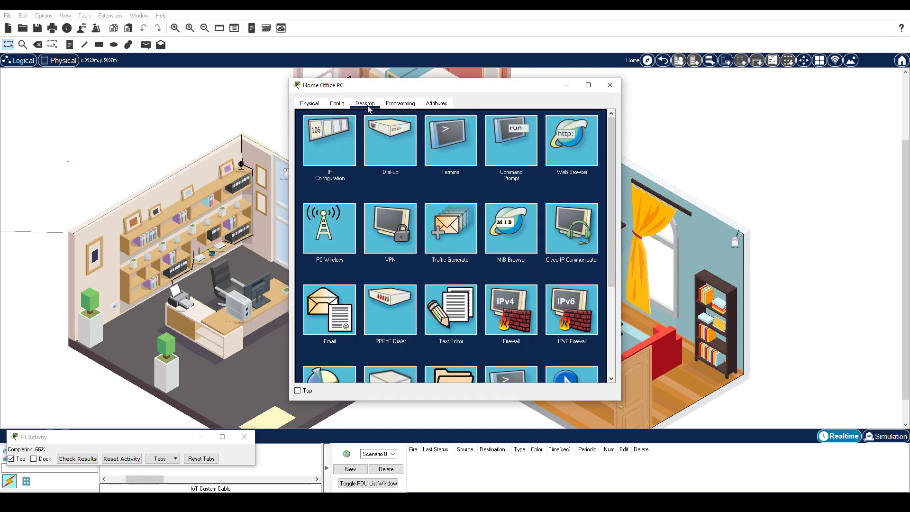
click(565, 150)
click(430, 129)
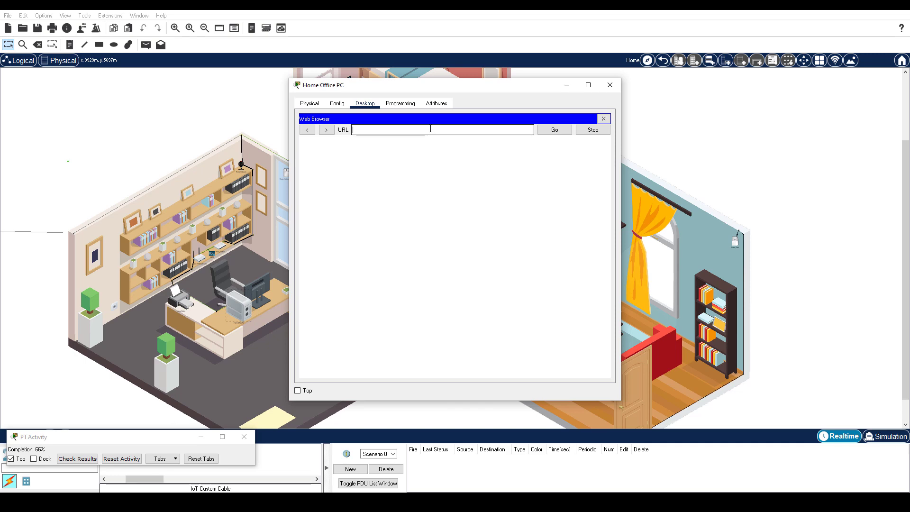
text(192.168.0.1)
key(Return)
Step: Sign in to the home router with its login credentials
text(admin)
key(Tab)
text(admin)
key(Return)
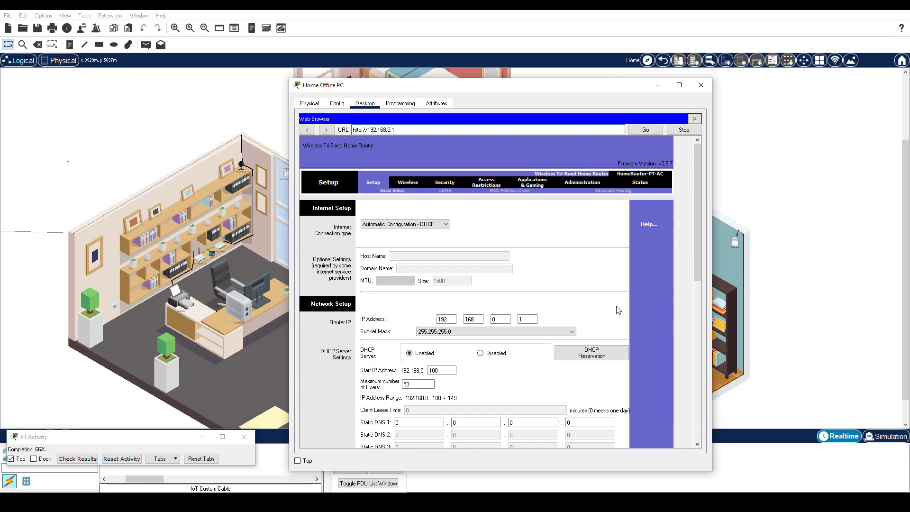
Step: Open the router's Wireless MAC Filter page and place the PC window beside the address notes
click(408, 183)
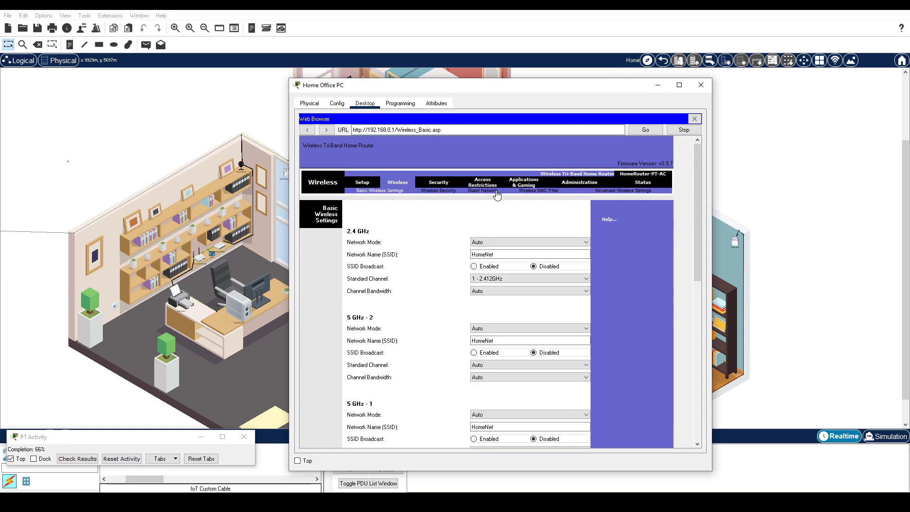
click(544, 191)
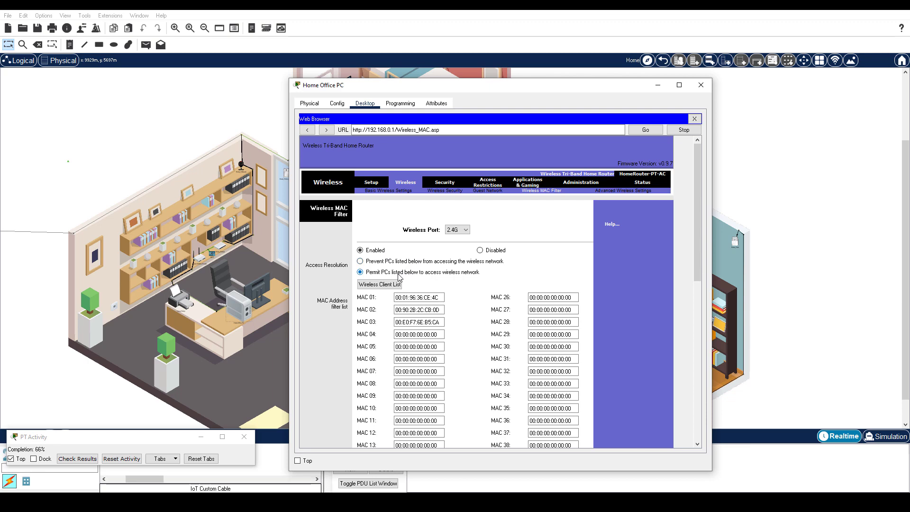
key(alt+Tab)
drag(413, 88, 158, 37)
Step: Copy the siren and doors MAC addresses from the notes into MAC 04 and MAC 05
mouse_move(588, 141)
mouse_down()
mouse_move(631, 151)
mouse_move(684, 141)
mouse_move(587, 152)
mouse_up()
key(ctrl+c)
key(alt+Tab)
key(ctrl+v)
key(ctrl+c)
click(374, 264)
key(Tab)
key(ctrl+v)
Step: Fill MAC 06 and MAC 07 with the motion sensor and webcam addresses, then save settings
drag(684, 163, 588, 163)
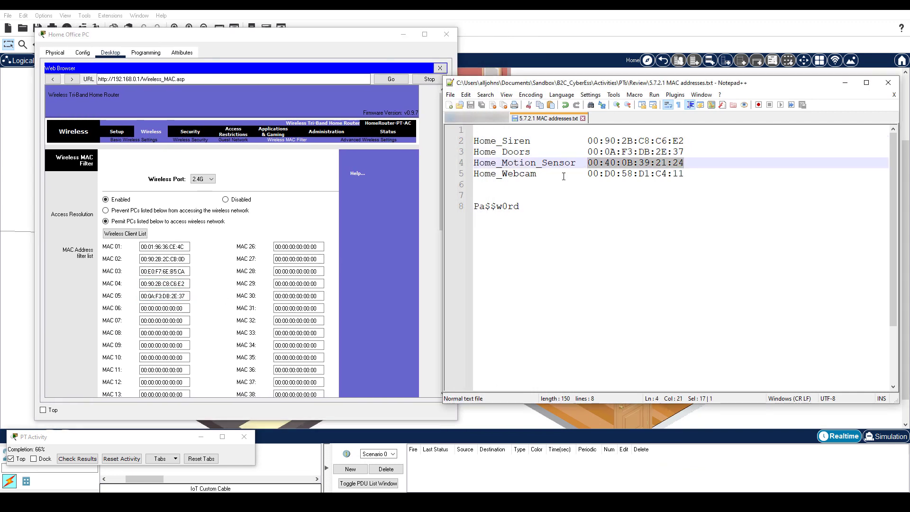
key(ctrl+c)
click(226, 308)
key(Tab)
key(ctrl+v)
key(alt+Tab)
drag(684, 173, 588, 173)
key(ctrl+c)
click(185, 321)
key(ctrl+a)
key(ctrl+v)
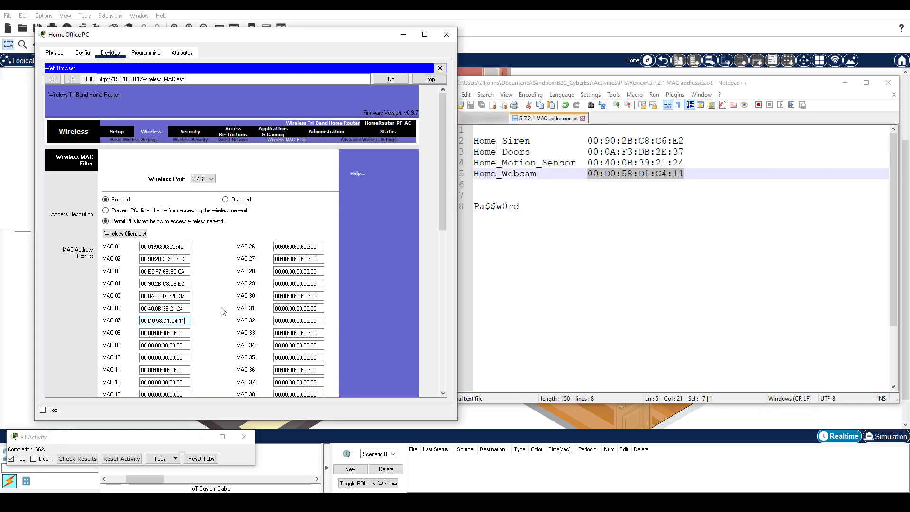
scroll(220, 311, down, 10)
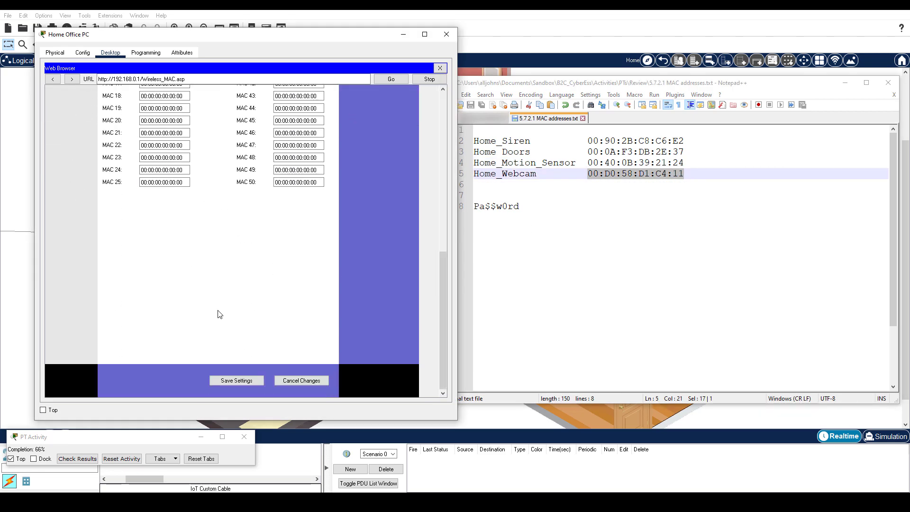
click(238, 381)
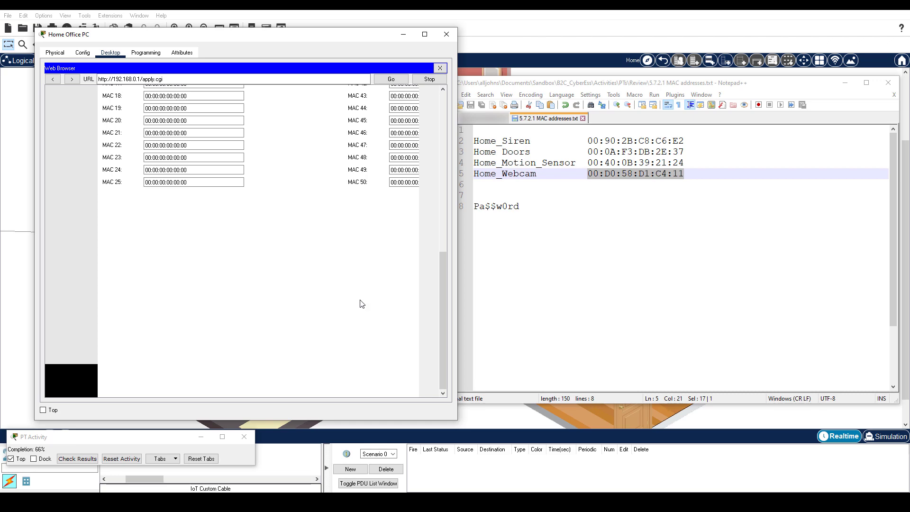
Step: Toggle the Home Office PC's IP Configuration from Static back to DHCP, then close and reopen the PC
click(440, 68)
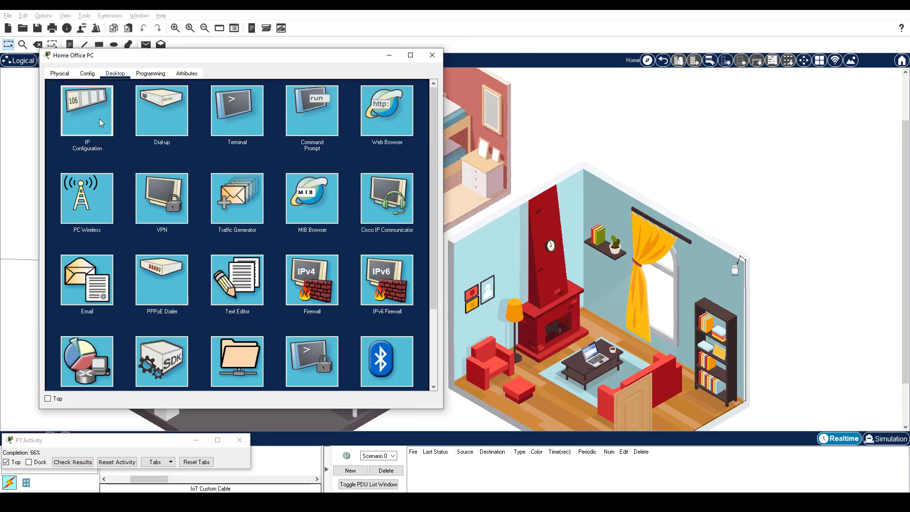
click(98, 119)
click(182, 124)
click(65, 126)
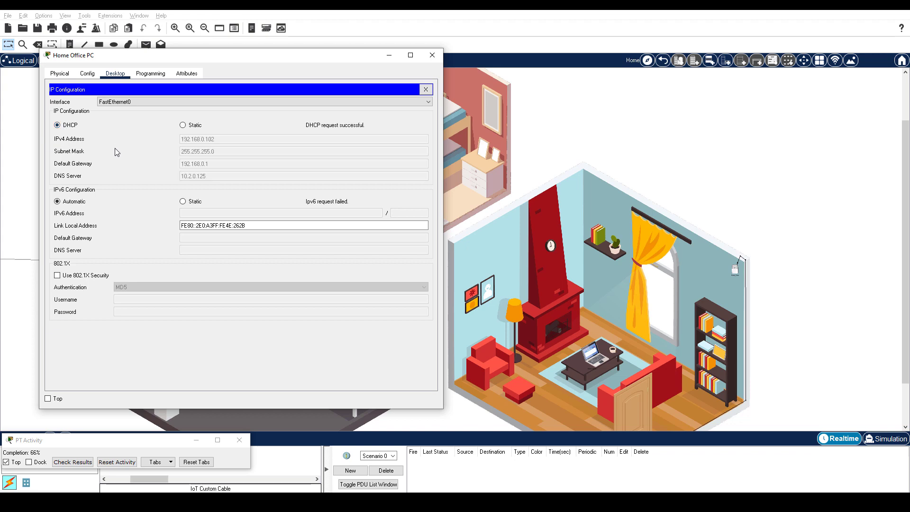
click(431, 55)
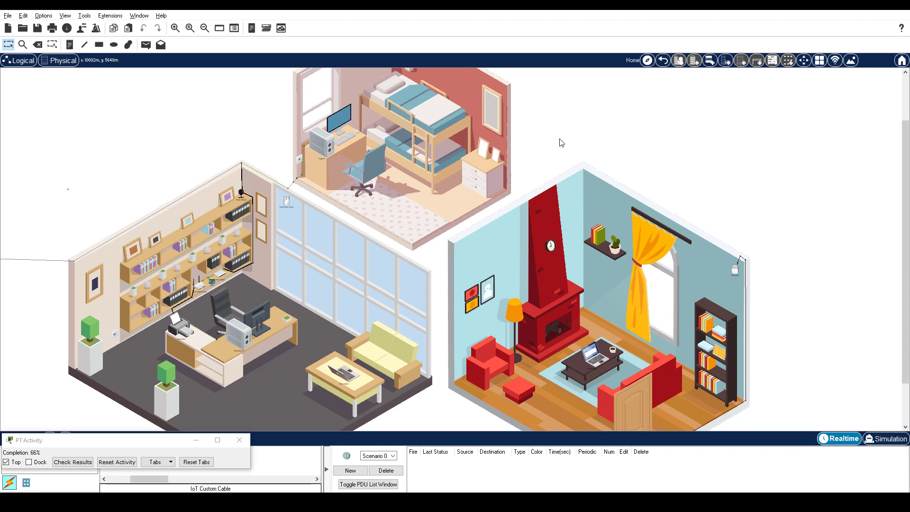
click(243, 333)
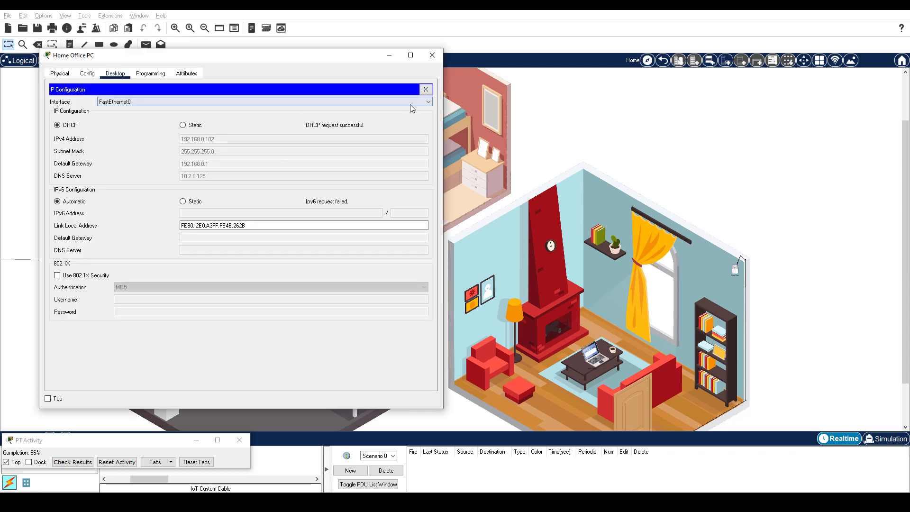
Step: Browse to 10.3.0.125 on the Home Office PC and select the saved password in the notes
click(429, 90)
click(383, 124)
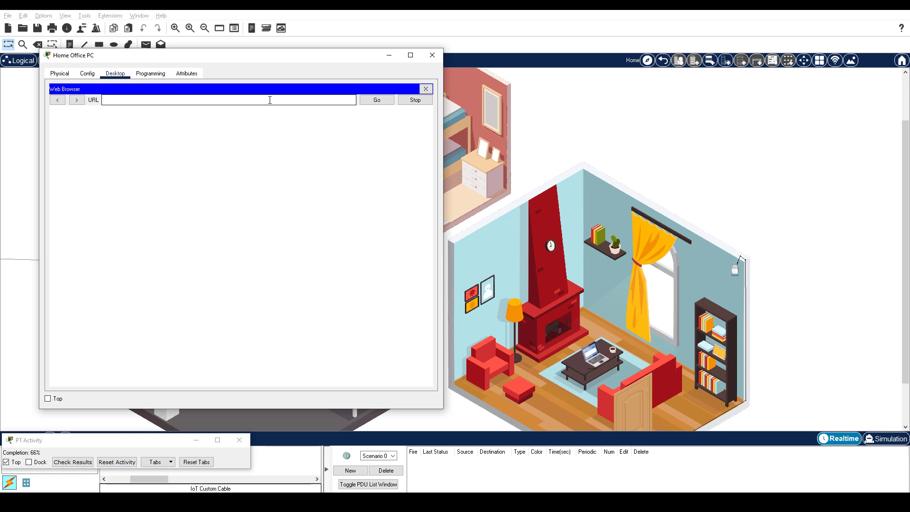
text(10.3.0.125)
key(Return)
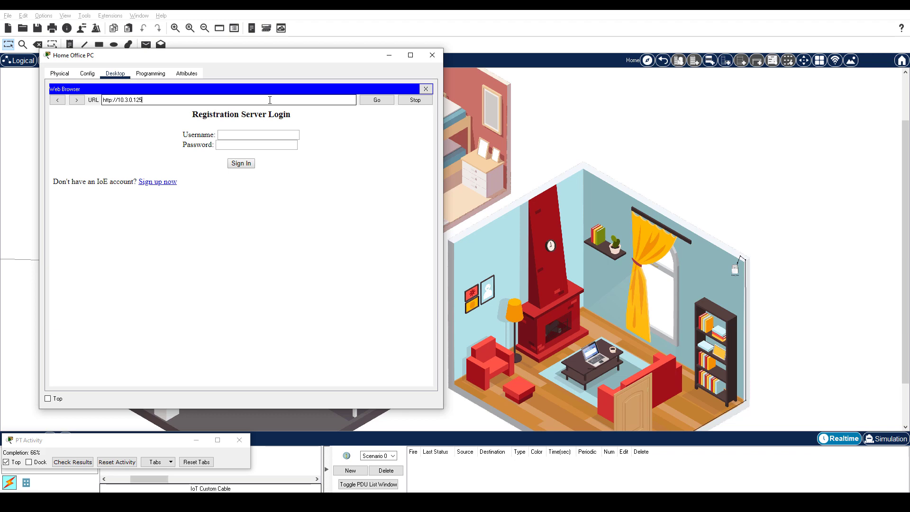
key(alt+Tab)
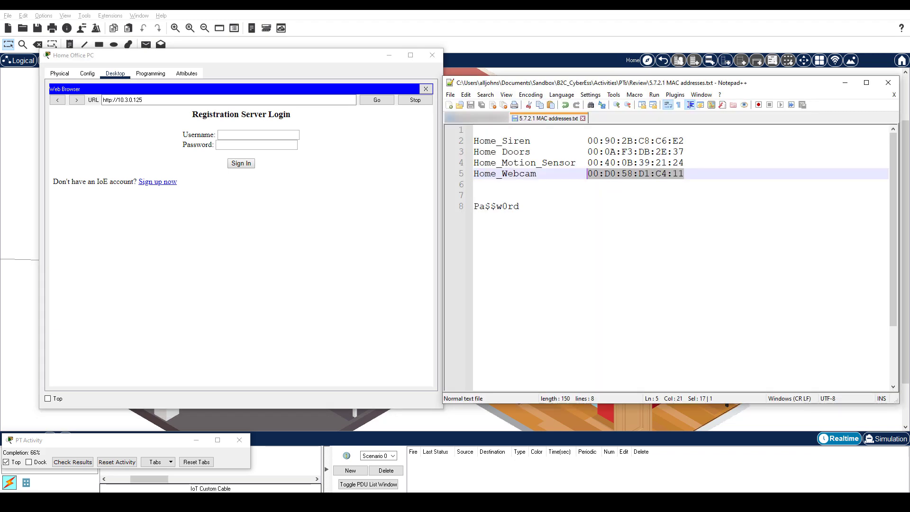
drag(522, 211, 473, 209)
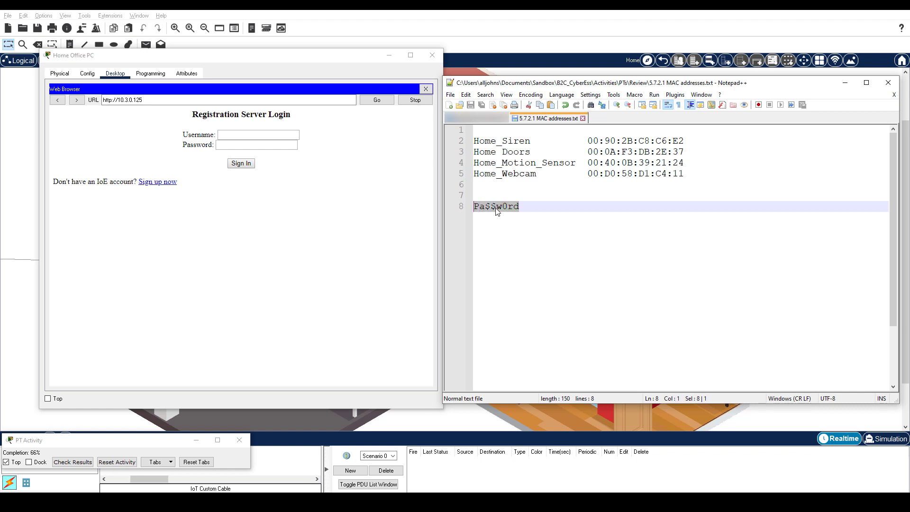
Step: Sign up for a new IoT server account with the username and password
click(157, 181)
click(237, 135)
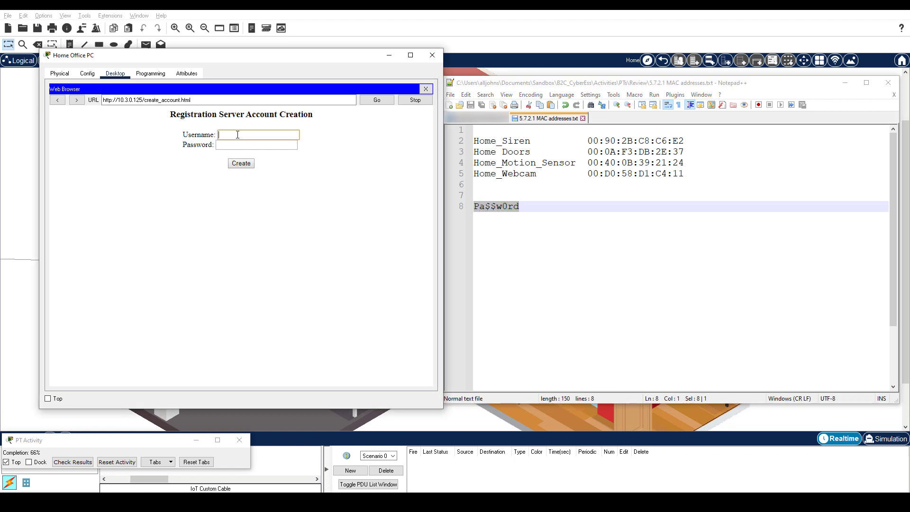
text(HomeAdmin)
key(Tab)
text(Pa$$w0rd)
click(251, 164)
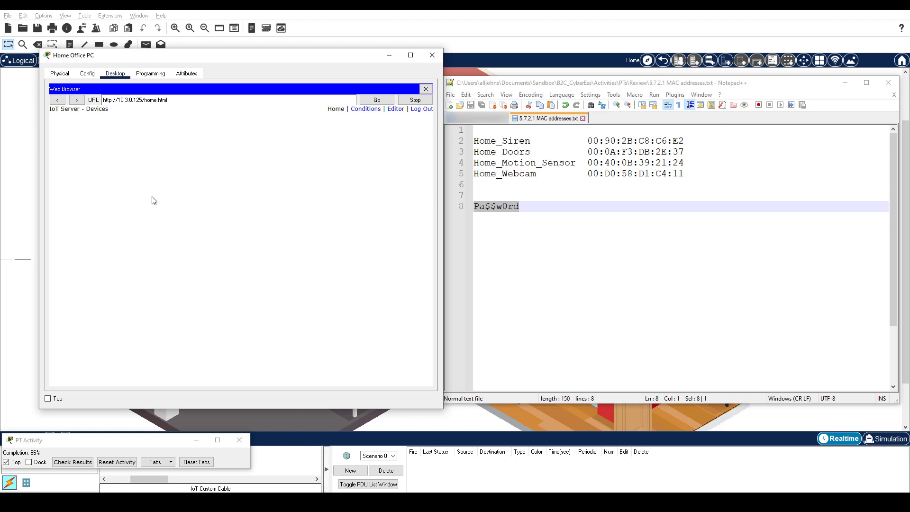
Step: Open Home_Siren's settings and switch its IoT Server option to Remote Server
click(556, 29)
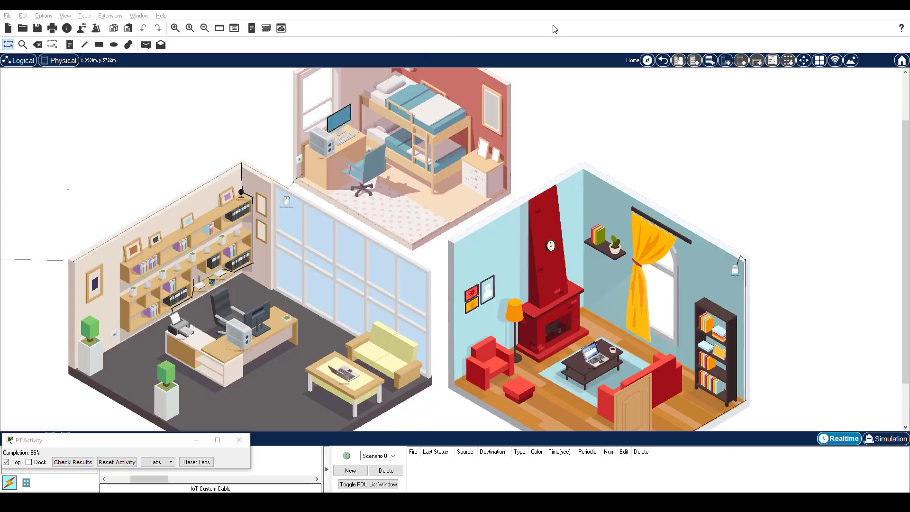
click(737, 272)
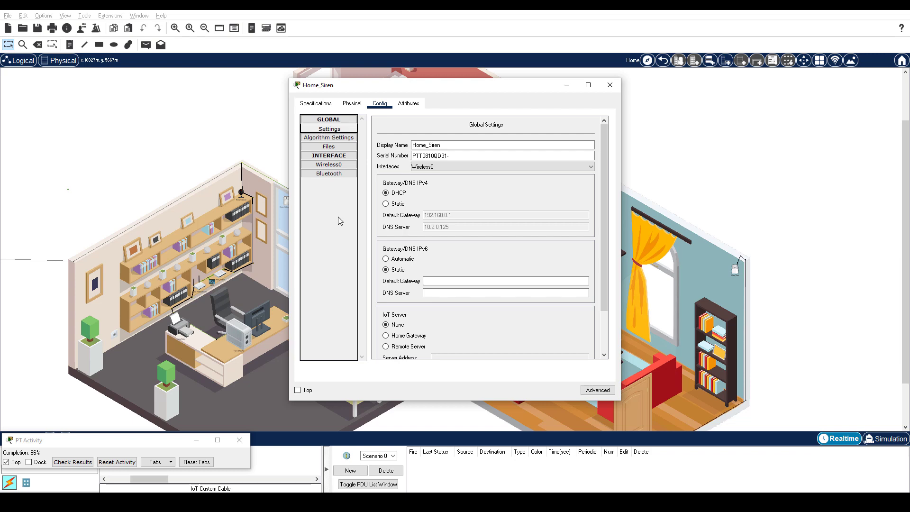
scroll(449, 242, down, 2)
click(406, 295)
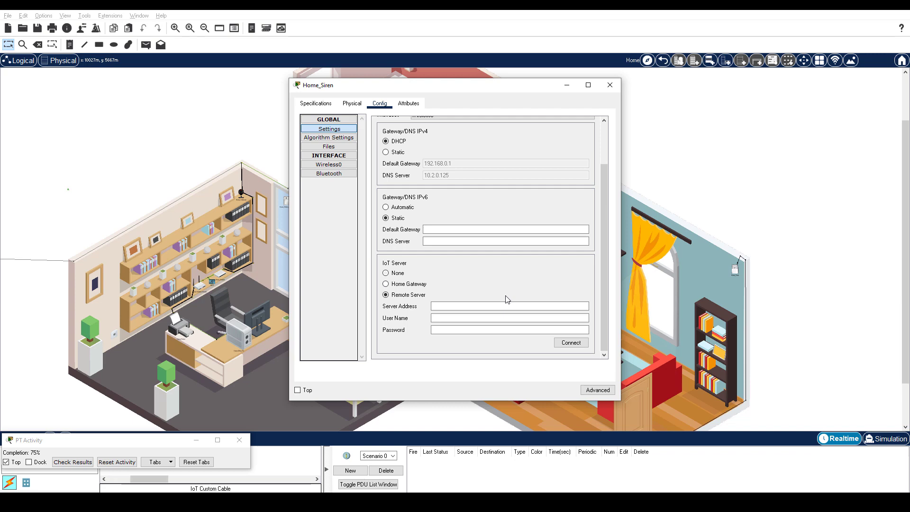
Step: Enter server address 10.3.0.125 with the account user name and password, and connect
click(486, 306)
text(10.3.0.125)
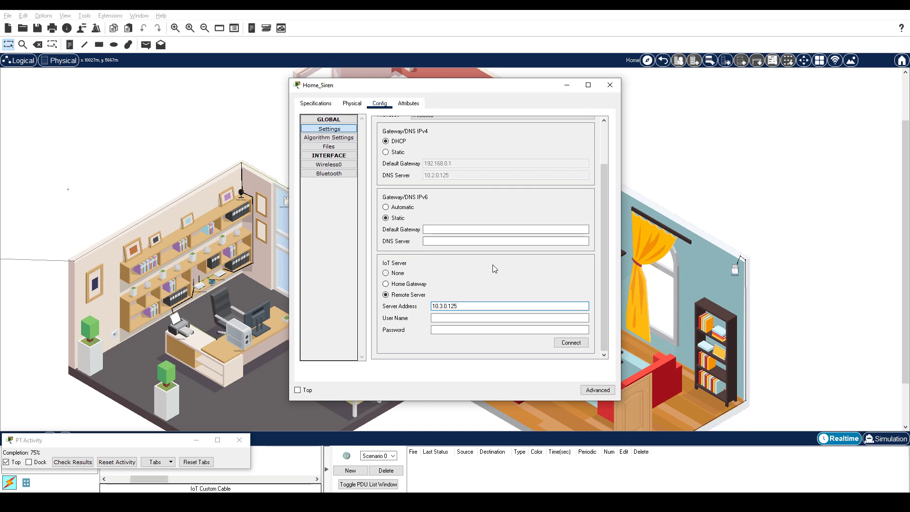
click(461, 318)
text(HomeUser)
click(456, 330)
text(Pa$$w0rd)
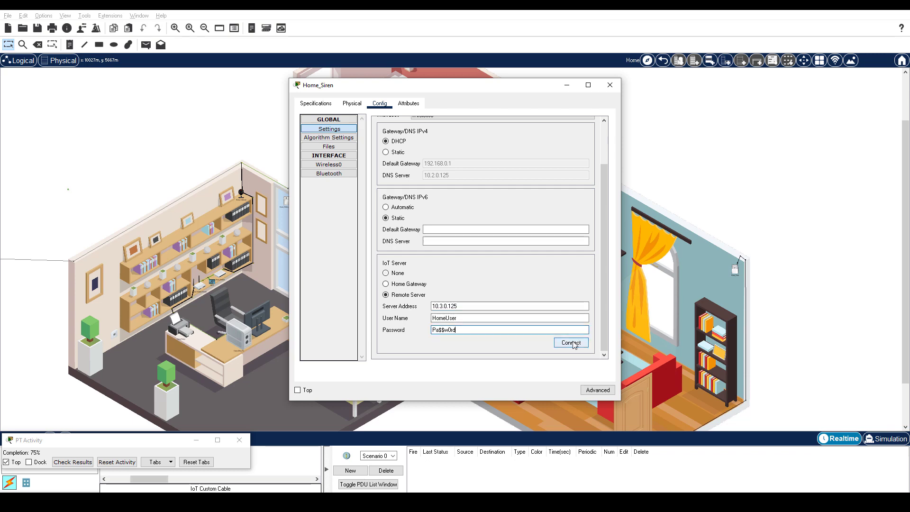
click(573, 343)
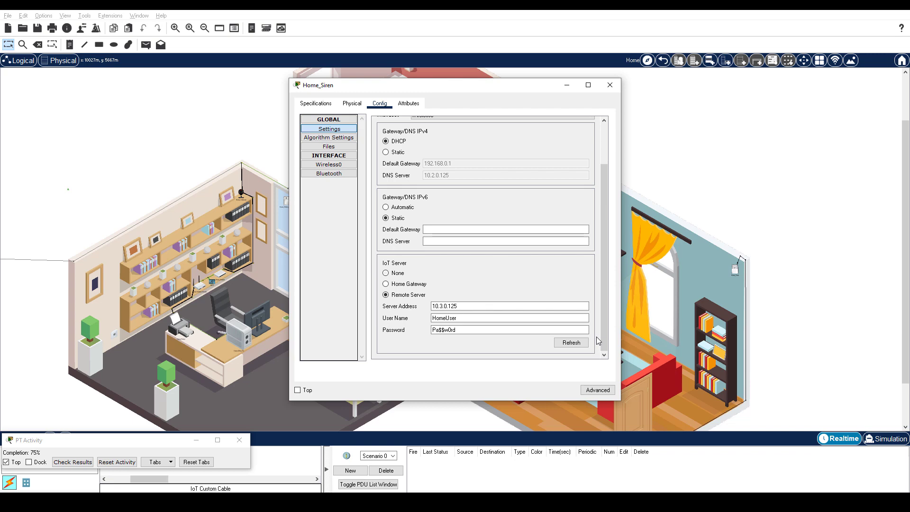
Step: Connect Home Doors to remote IoT server 10.3.0.125 using the home user name and password
click(637, 388)
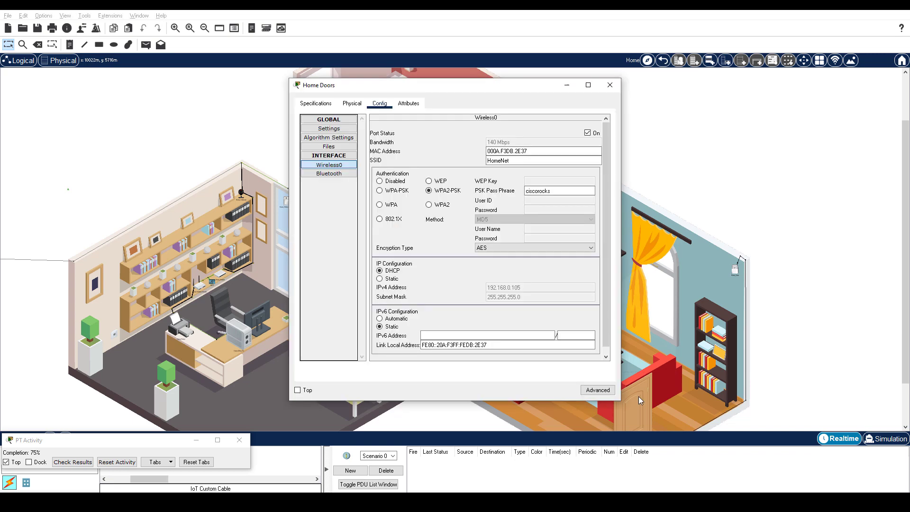
scroll(459, 331, down, 1)
click(459, 330)
text(10.3.0.125)
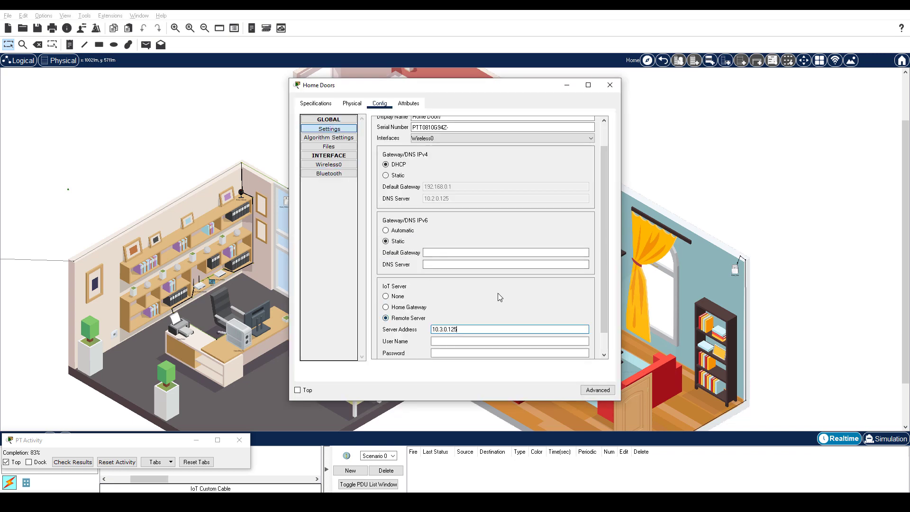
key(Tab)
text(HomeUser)
key(Tab)
text(Pa$$w0rd)
scroll(577, 363, down, 1)
click(573, 344)
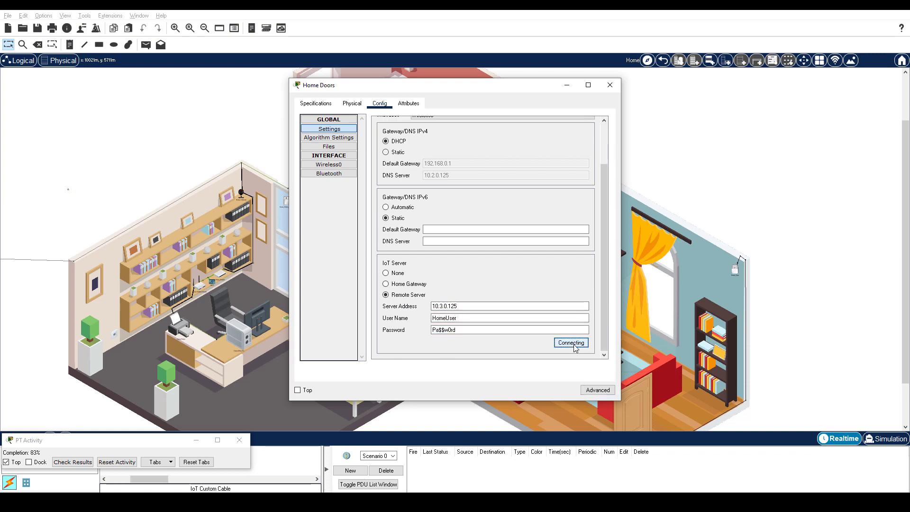
click(279, 145)
Step: Connect Home_Motion_Sensor to remote server 10.3.0.125 with the home user credentials
click(288, 204)
scroll(488, 284, down, 5)
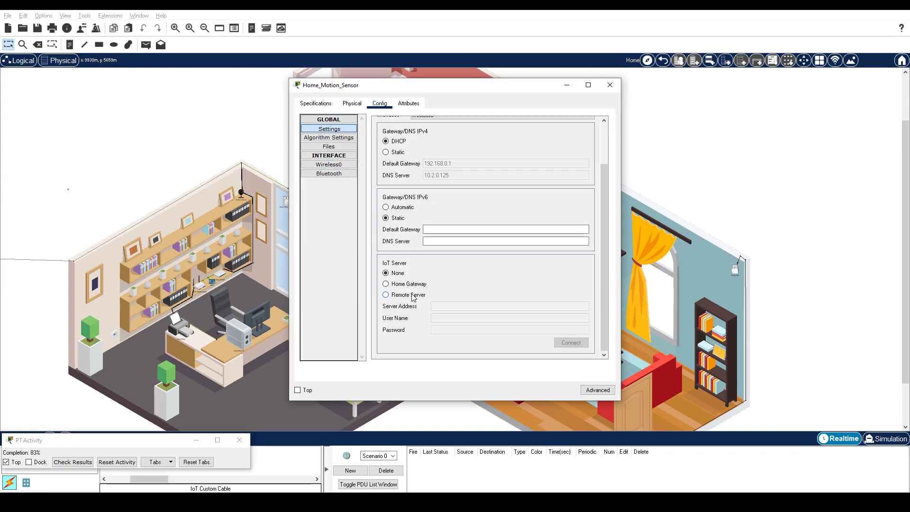
click(386, 294)
click(456, 306)
text(10.3.0.125)
key(Tab)
text(HomeUser)
key(Tab)
text(HomePass)
click(572, 342)
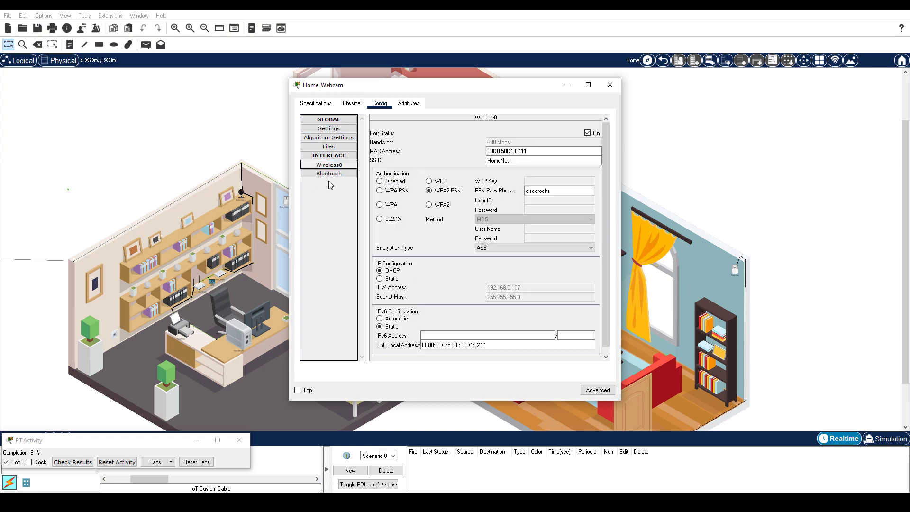
Step: Connect Home_Webcam to remote server 10.3.0.125 with the same home user credentials
click(329, 128)
scroll(488, 284, down, 5)
click(385, 294)
click(456, 306)
text(10.3.0.125)
key(Tab)
text(HomeUser)
key(Tab)
text(Pa$$w0rd)
click(571, 343)
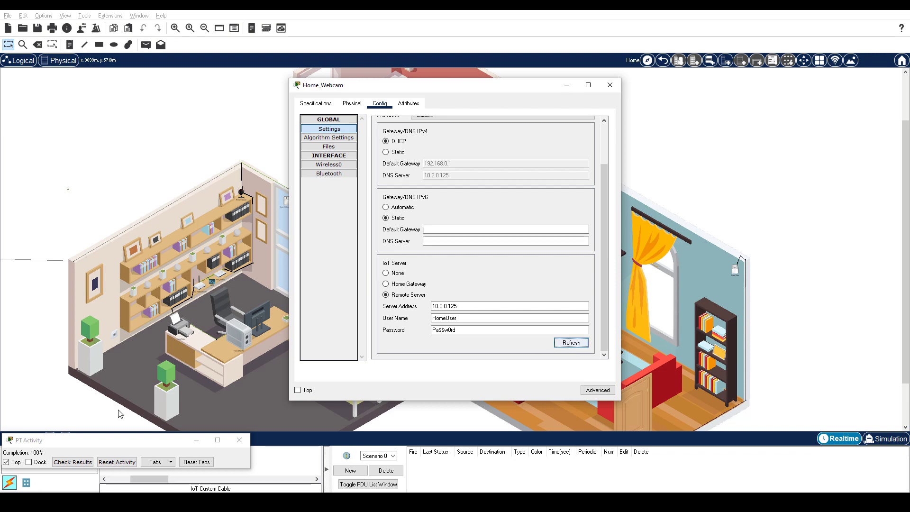
Step: Close the Home_Webcam dialog and bring up the Home Office PC's 10.3.0.125 IoT device page
key(Escape)
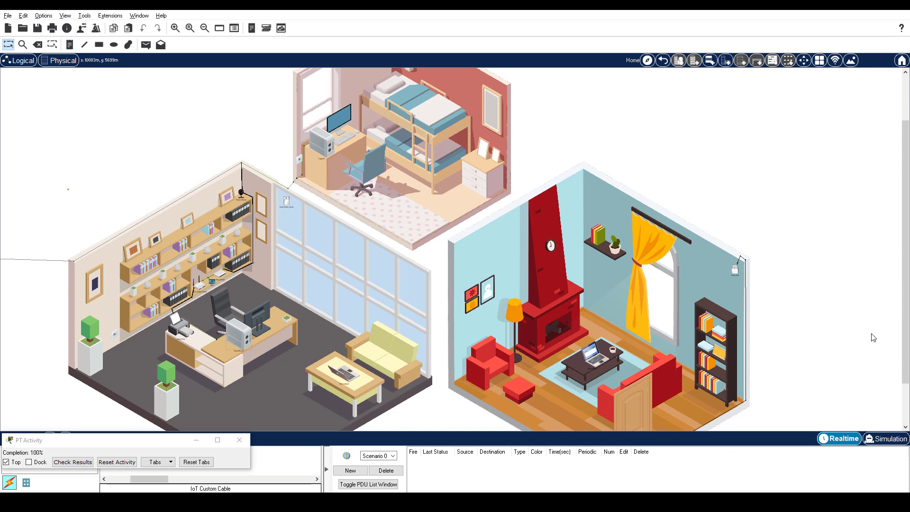
click(246, 343)
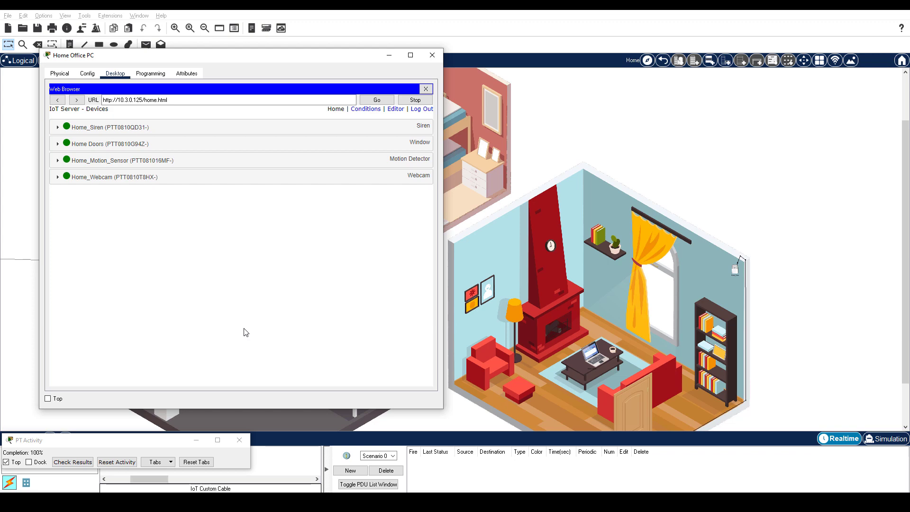
Step: Expand Home_Siren, Home Doors, Home_Motion_Sensor and Home_Webcam, then open the door remotely
click(256, 127)
click(249, 167)
click(243, 207)
click(240, 248)
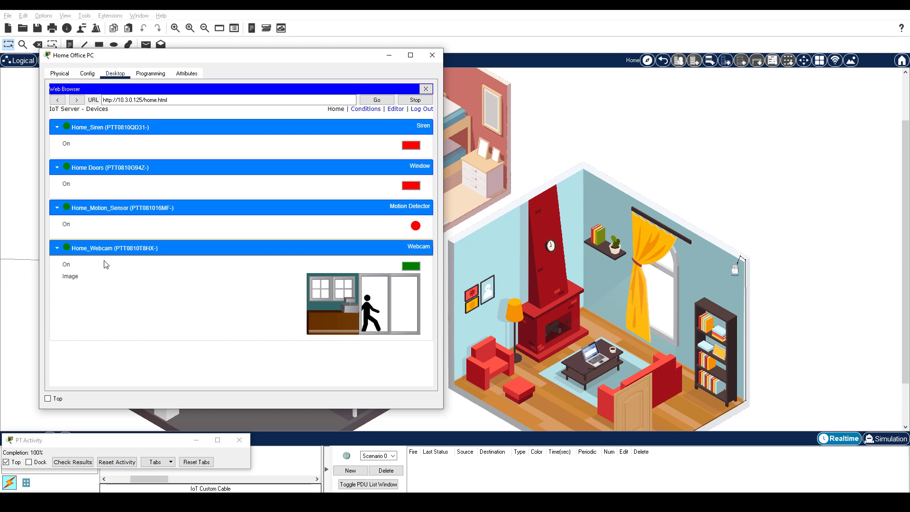
click(413, 190)
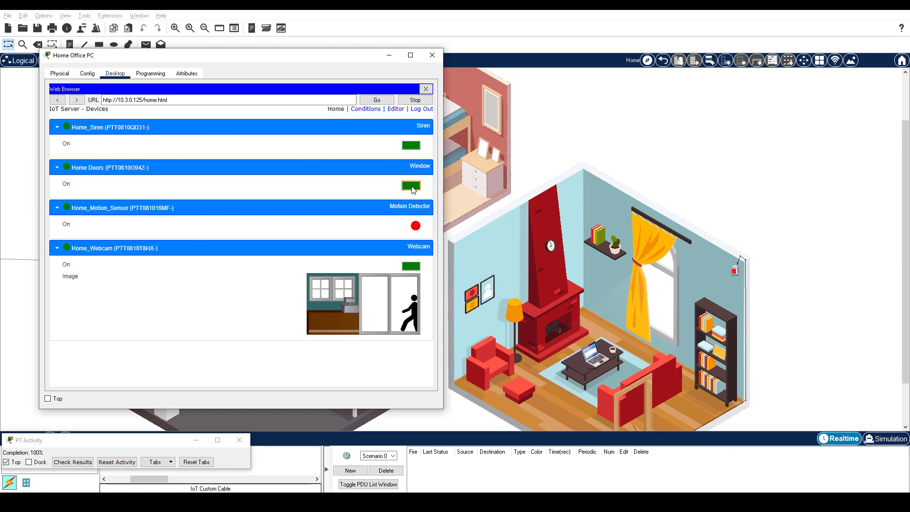
Step: Close the door remotely, turn Home_Webcam off and on, and close the Home Office PC window
click(412, 187)
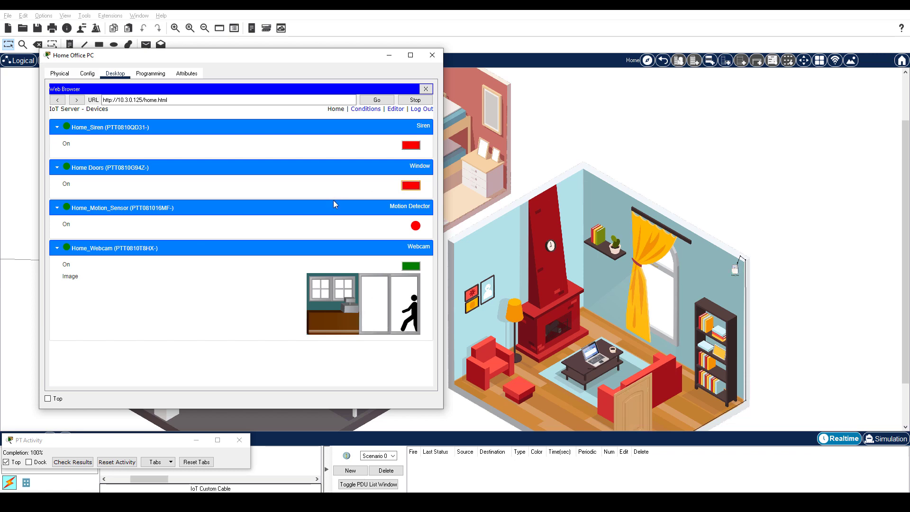
click(411, 266)
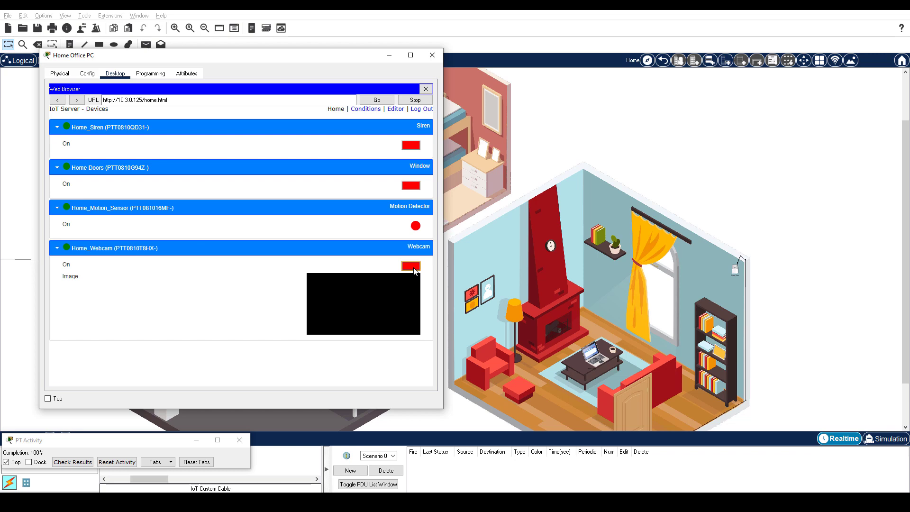
click(412, 269)
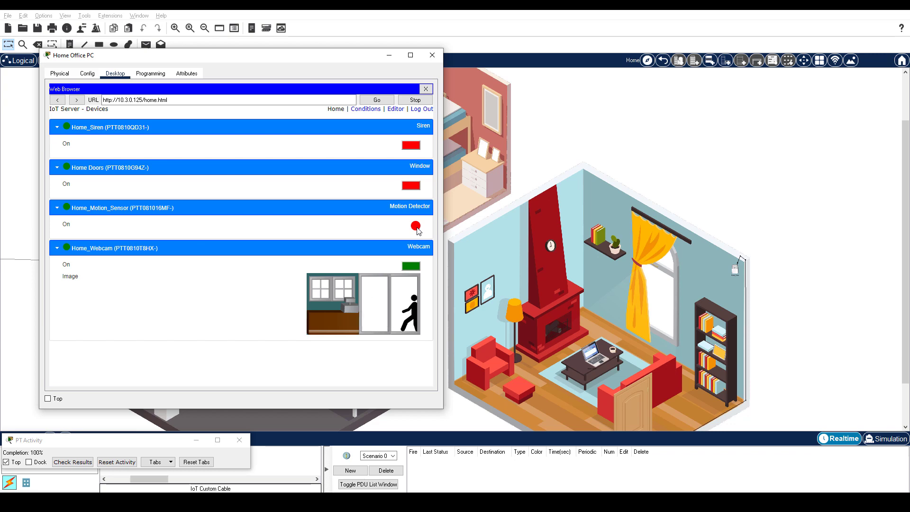
key(alt+F4)
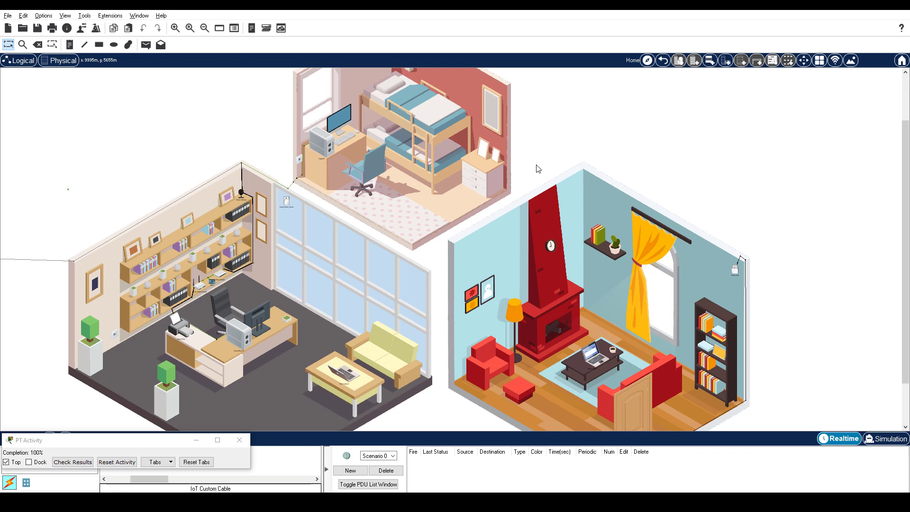
Step: Open and then shut the living-room door to trip the wall alarm
scroll(765, 265, down, 2)
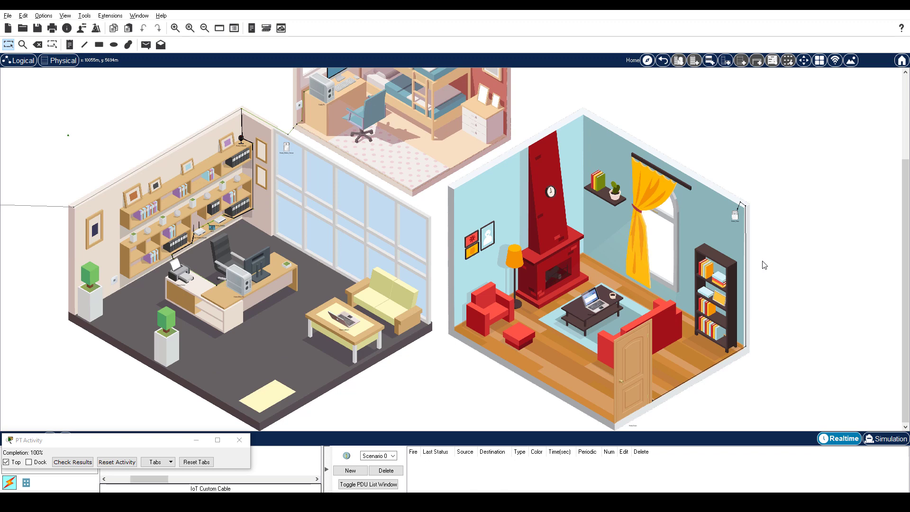
alt+click(625, 358)
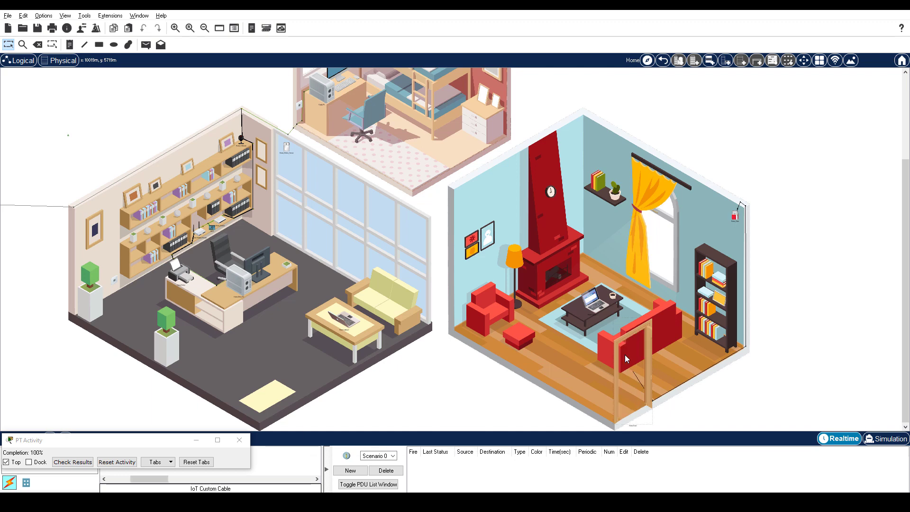
alt+click(625, 355)
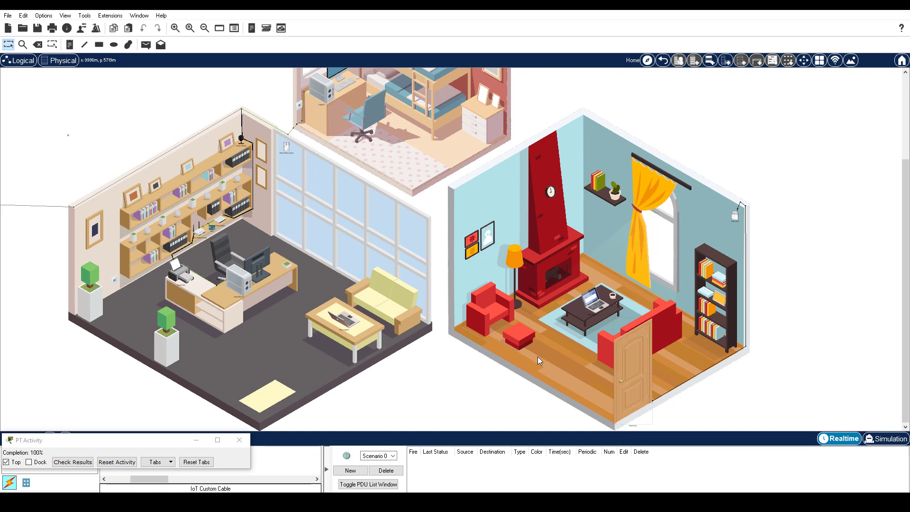
Step: Zoom and pan the view in for a closer look at the office
scroll(537, 357, up, 5)
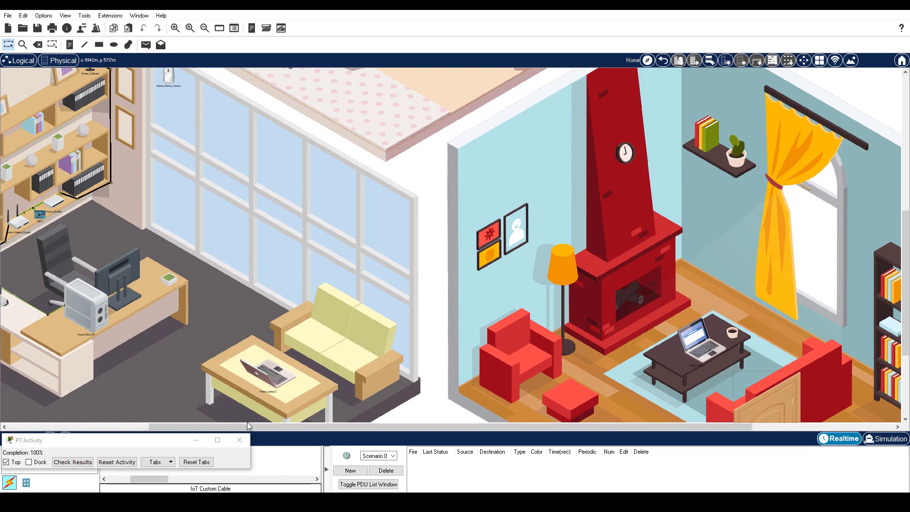
drag(246, 428, 119, 412)
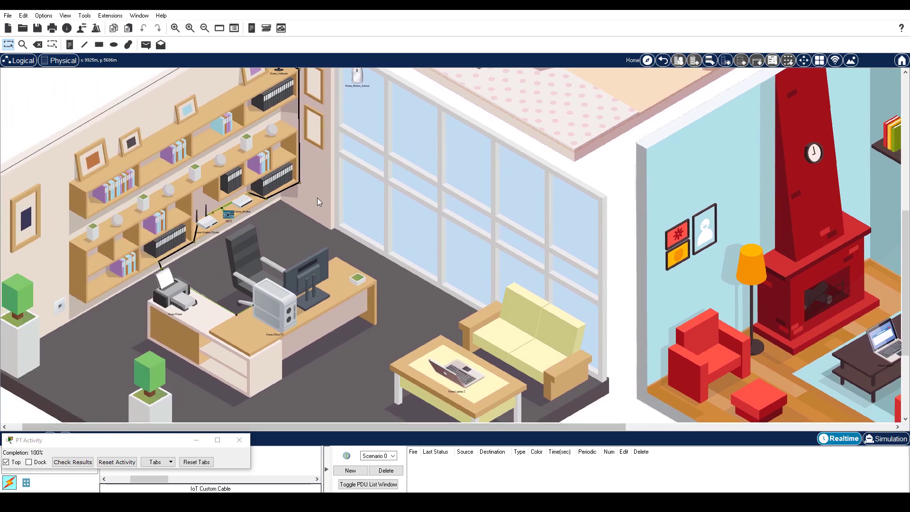
scroll(316, 195, up, 1)
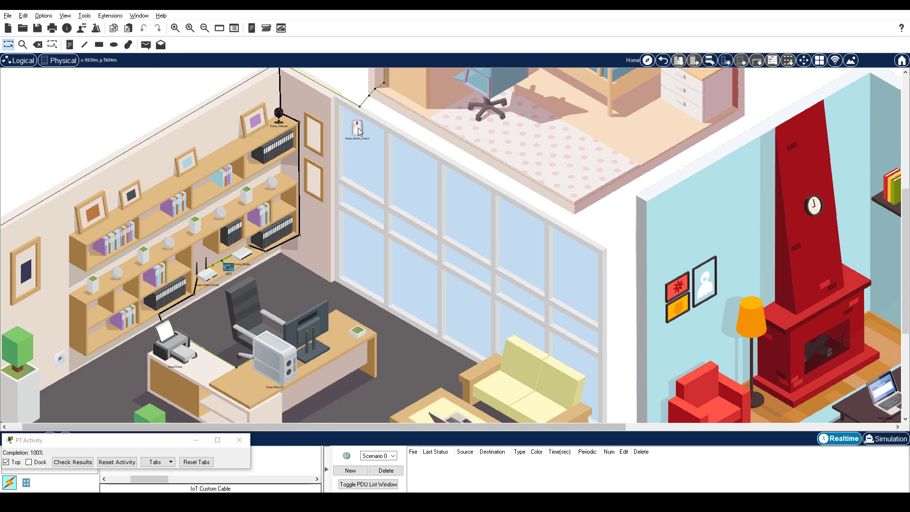
mouse_move(358, 131)
key(alt+Tab)
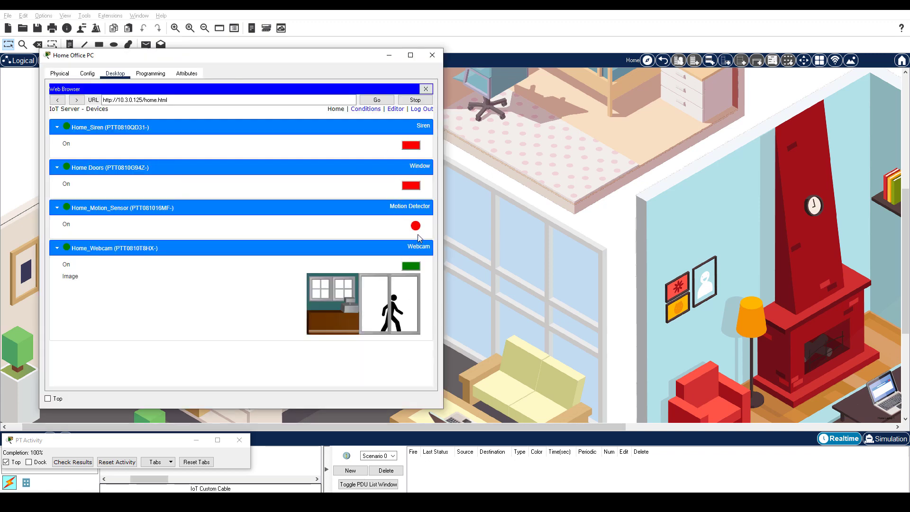
key(alt+Tab)
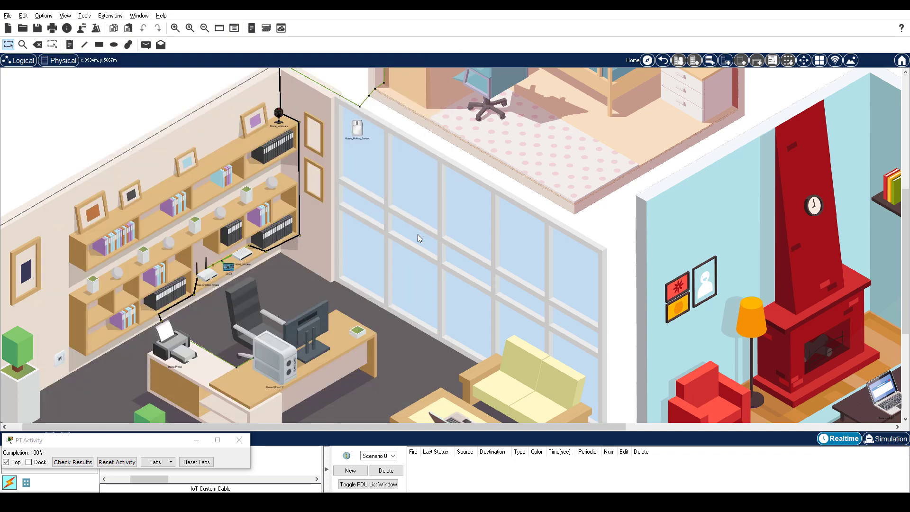